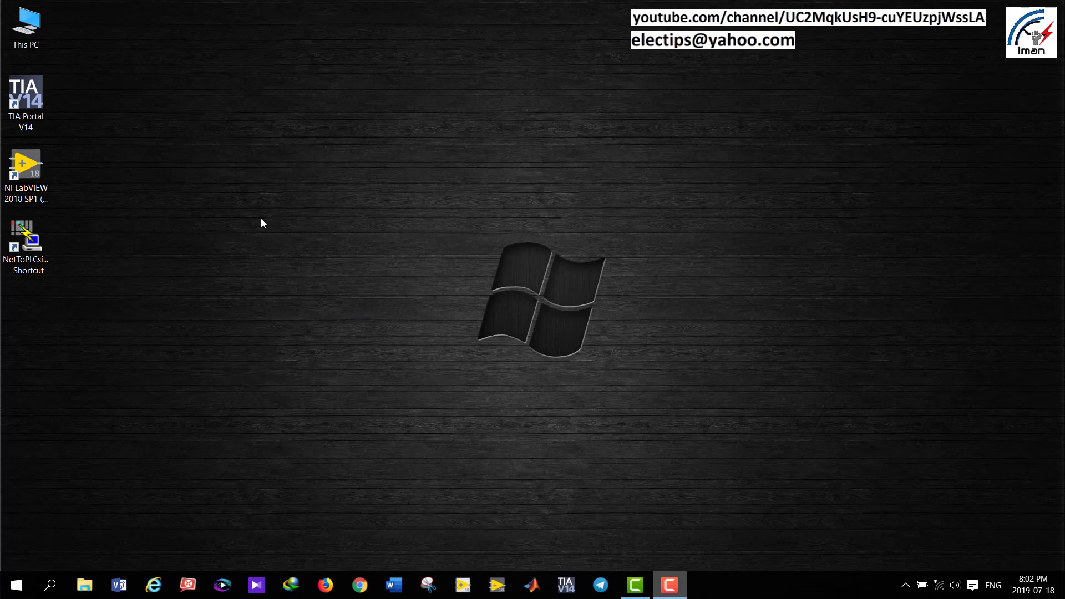
- Launch TIA Portal V14 and create a new project named Test
double_click(47, 109)
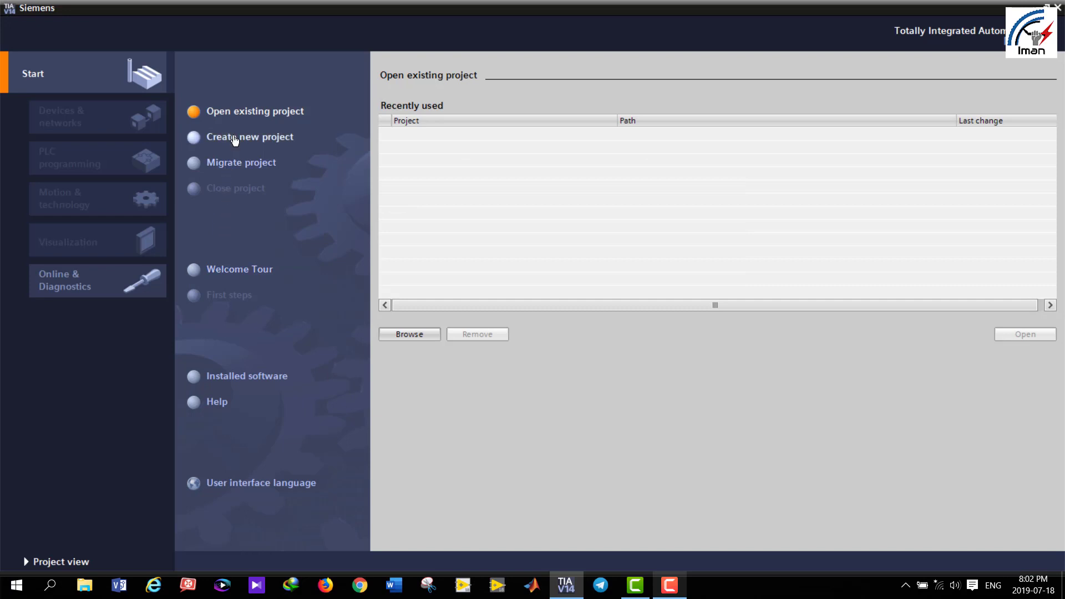
click(234, 138)
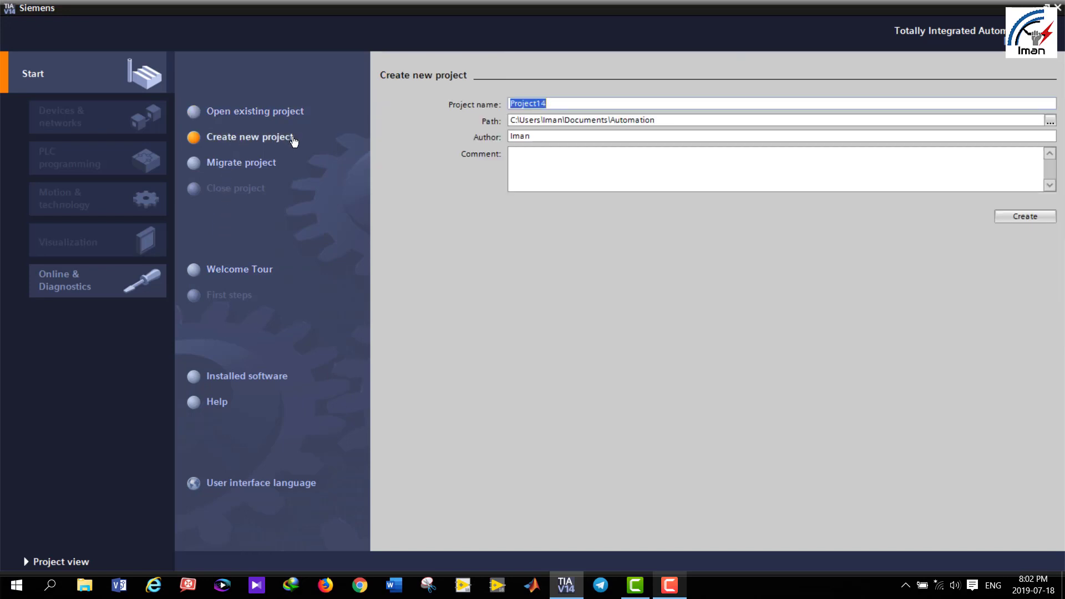
text(Test)
click(1033, 223)
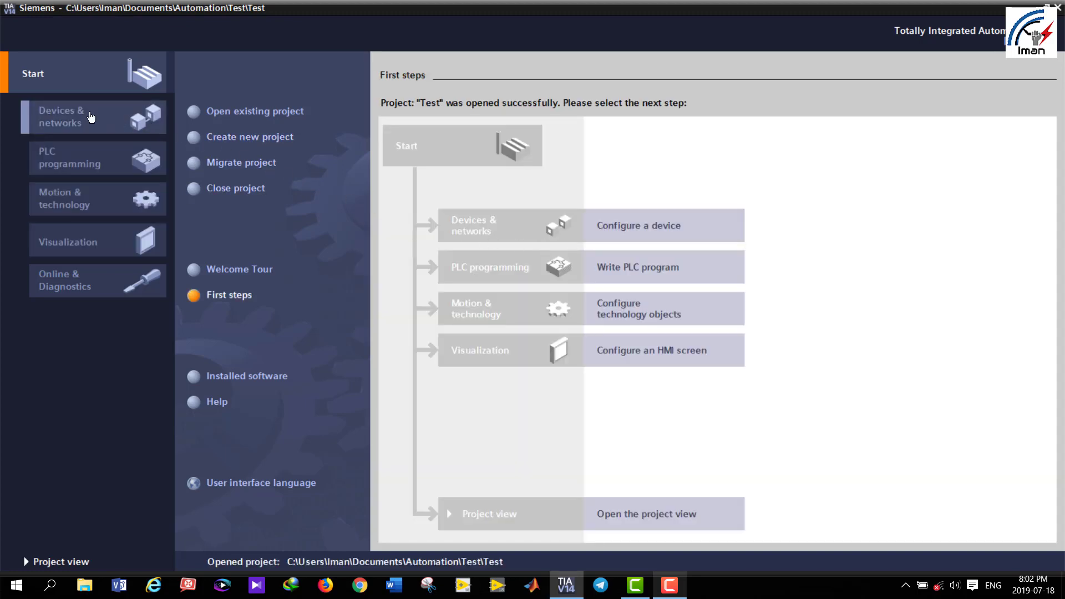
- Add an S7-300 CPU 314C-2 PN/DP (6ES7 314-6EH04-0AB0) as a new device
click(92, 118)
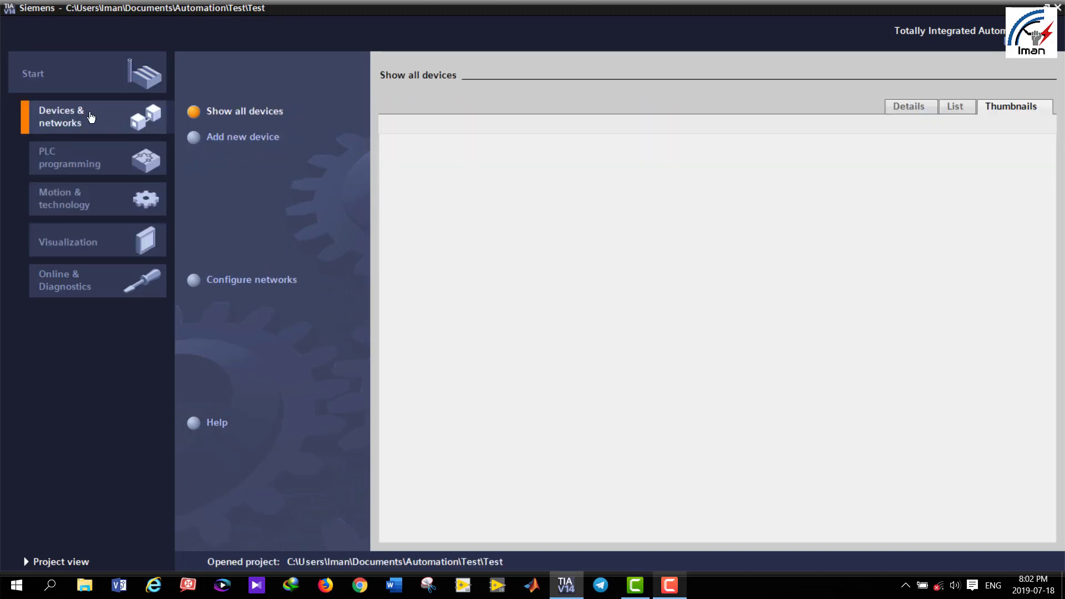
click(221, 140)
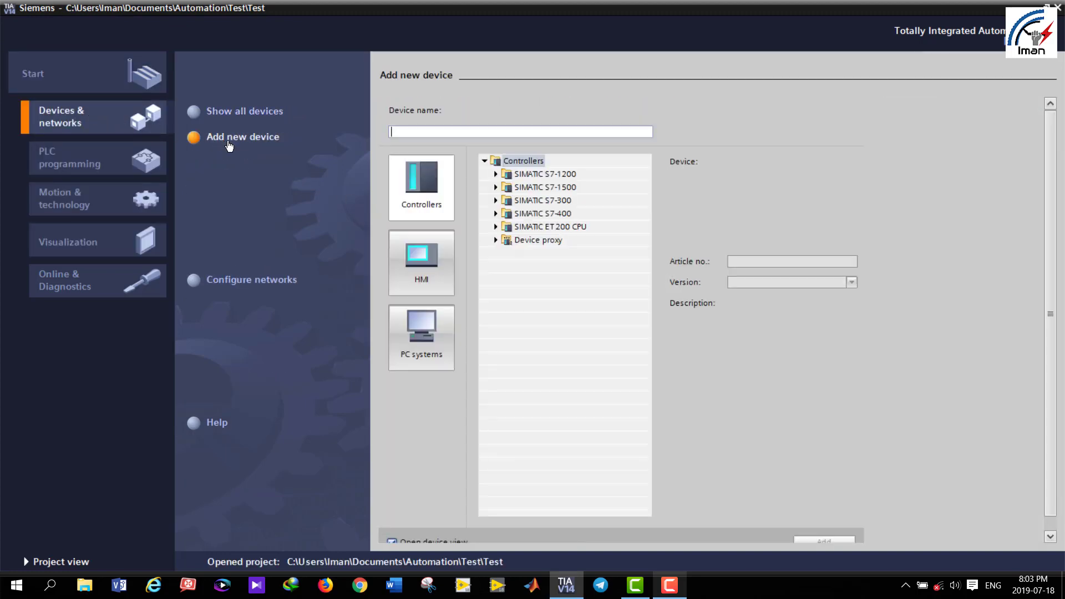
click(496, 201)
click(508, 213)
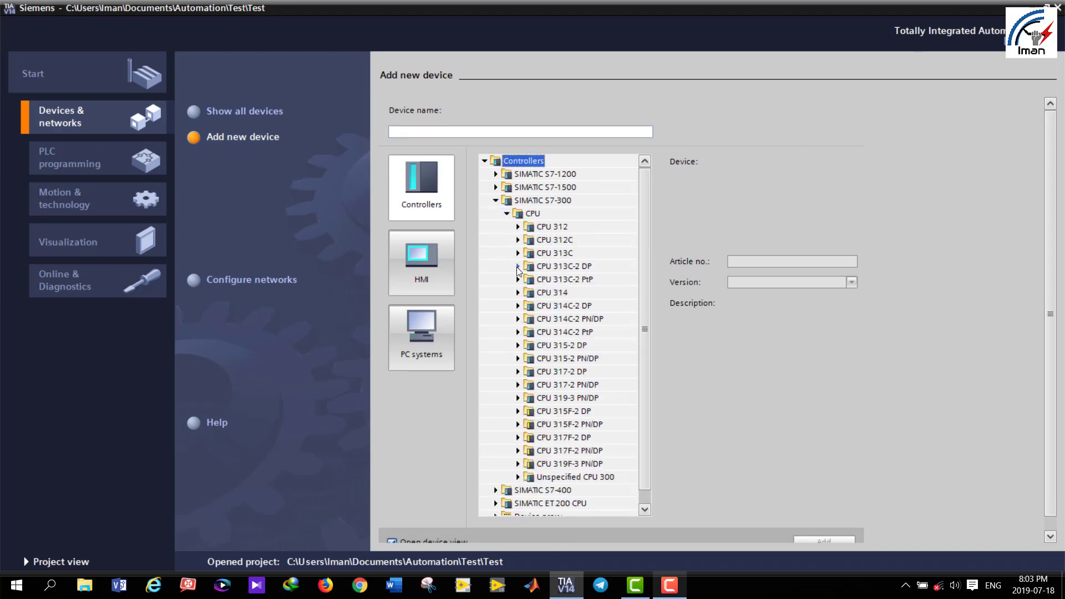
click(517, 320)
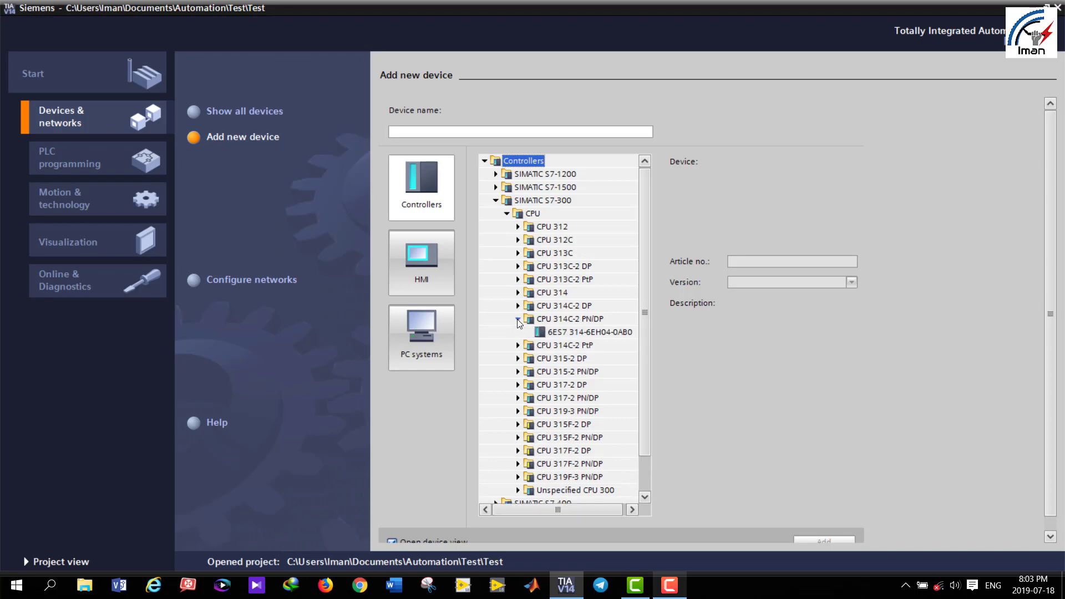
click(551, 332)
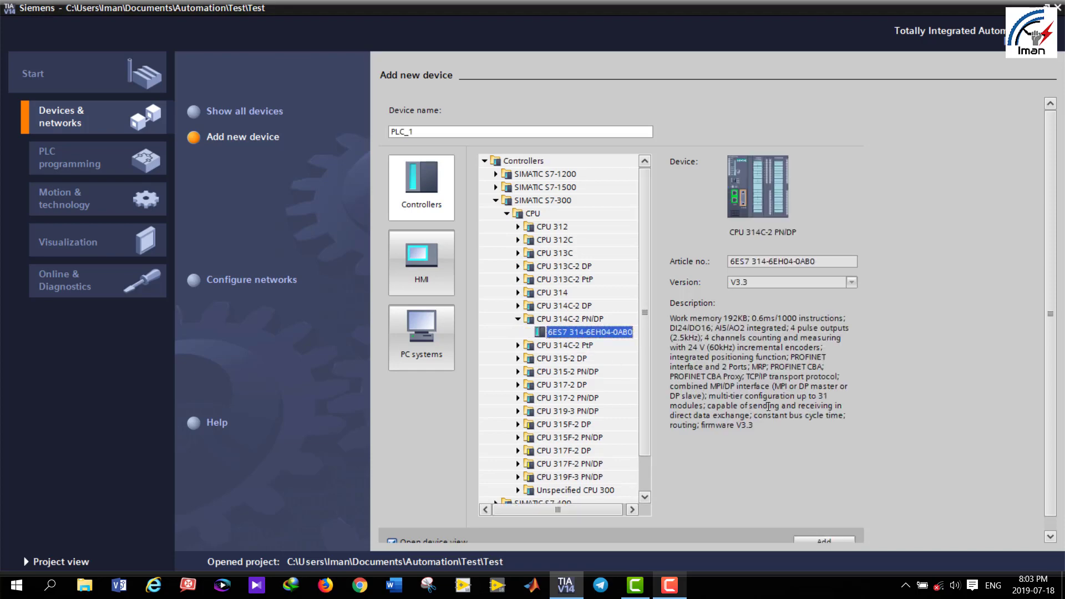
scroll(817, 484, down, 1)
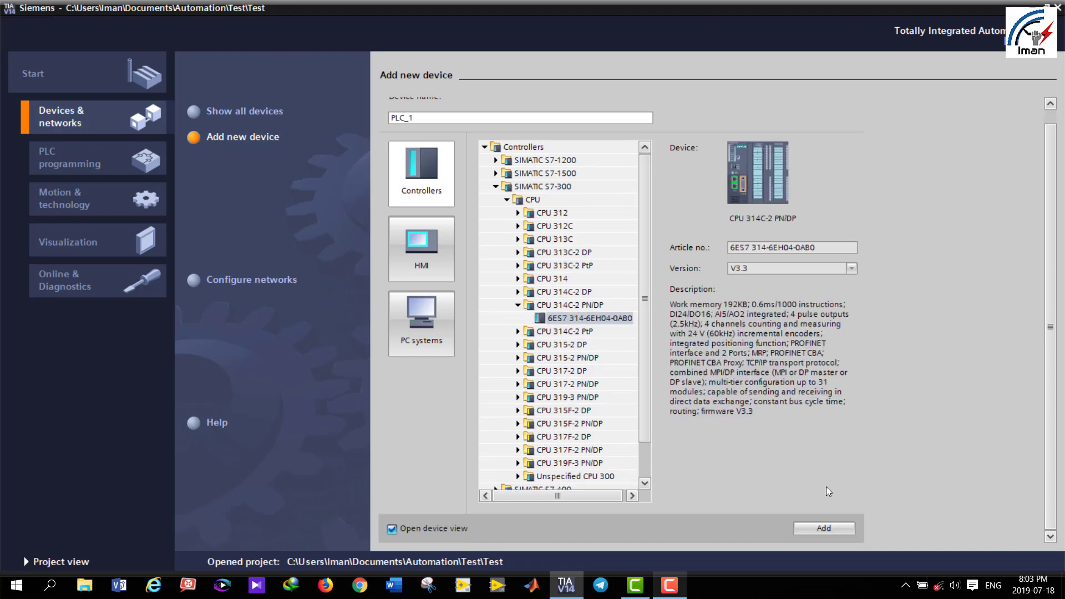
click(824, 527)
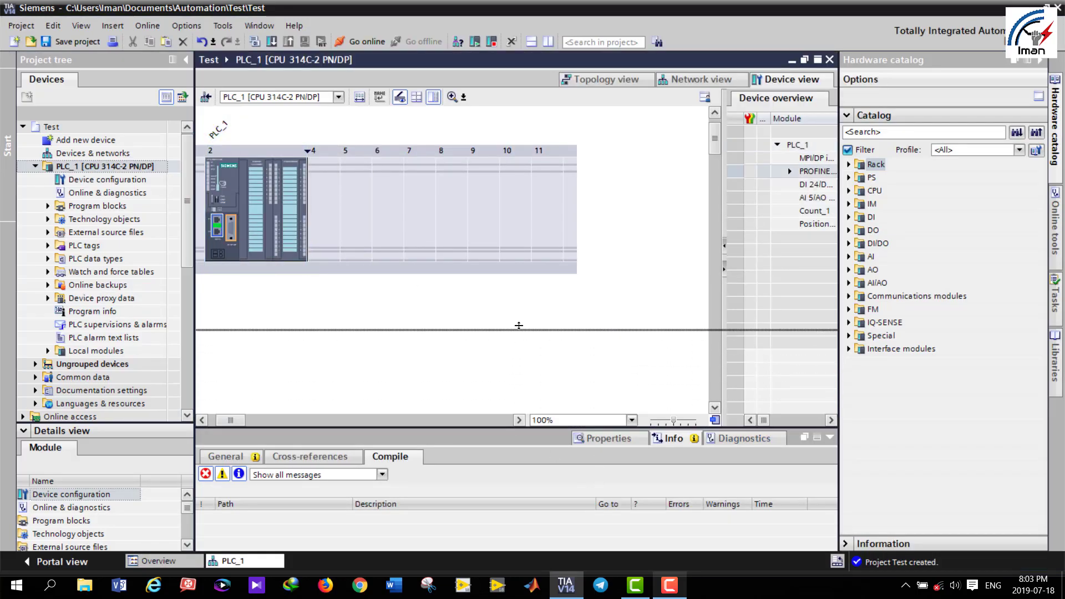
- Show PLC_1's Ethernet address properties (IP 192.168.0.1) and expand Program blocks to Main [OB1]
drag(520, 427, 607, 312)
click(613, 322)
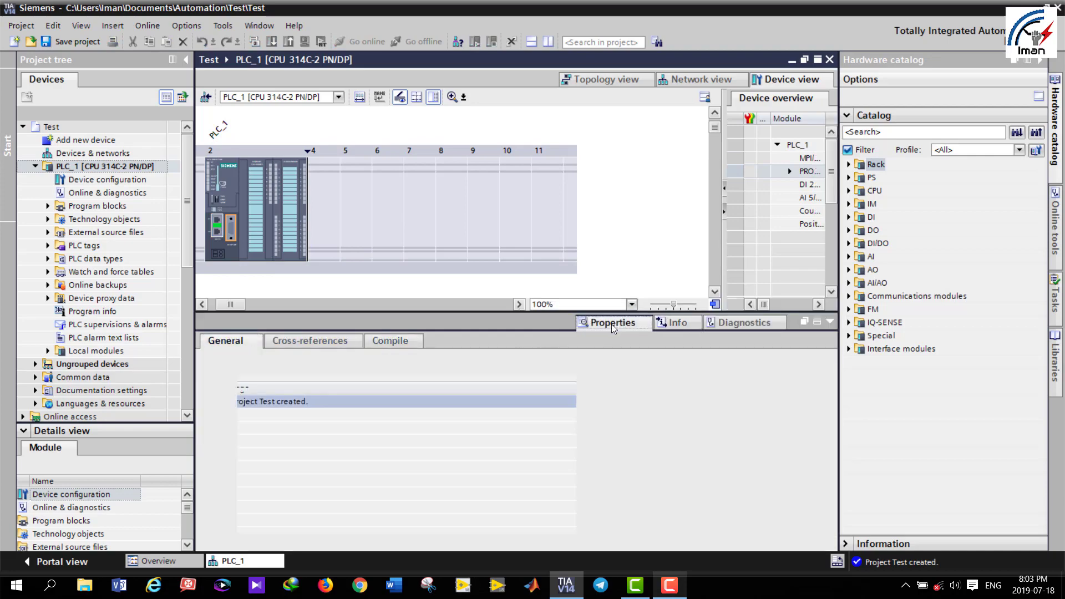
scroll(820, 483, down, 3)
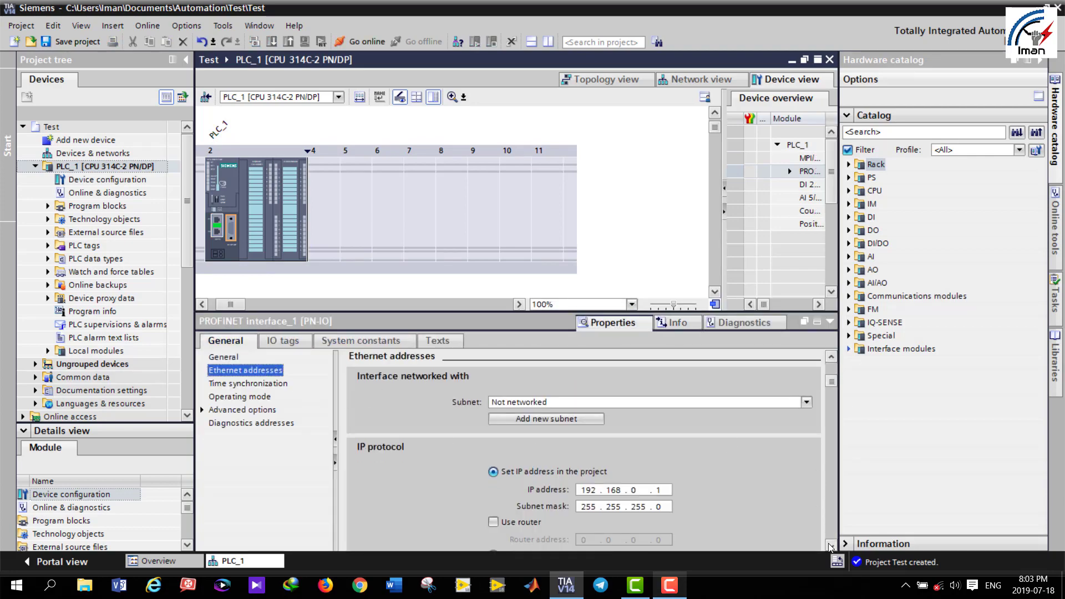
scroll(820, 484, down, 2)
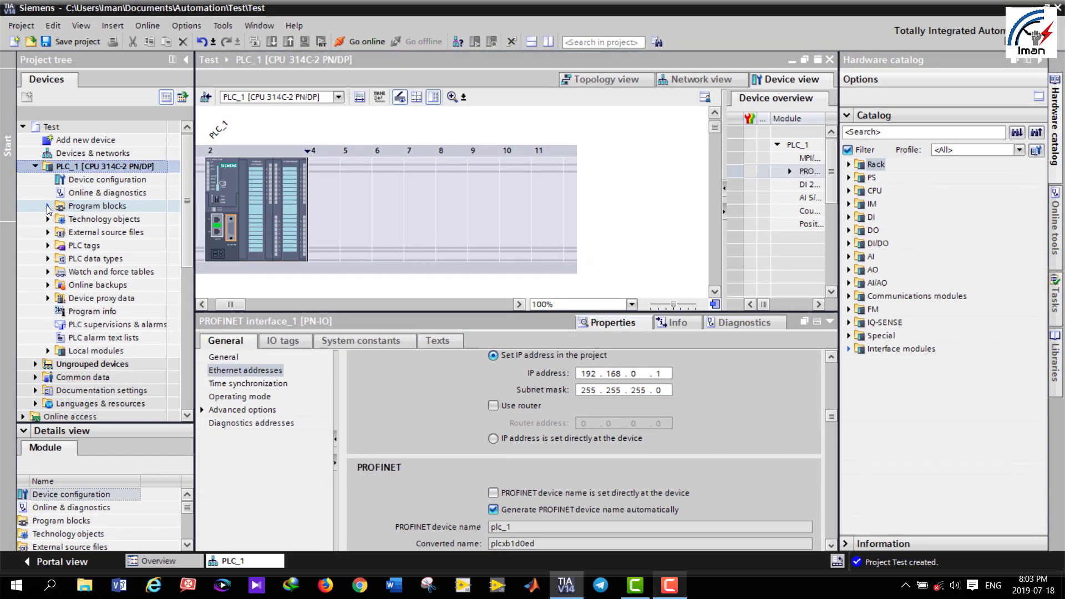
double_click(96, 206)
click(96, 232)
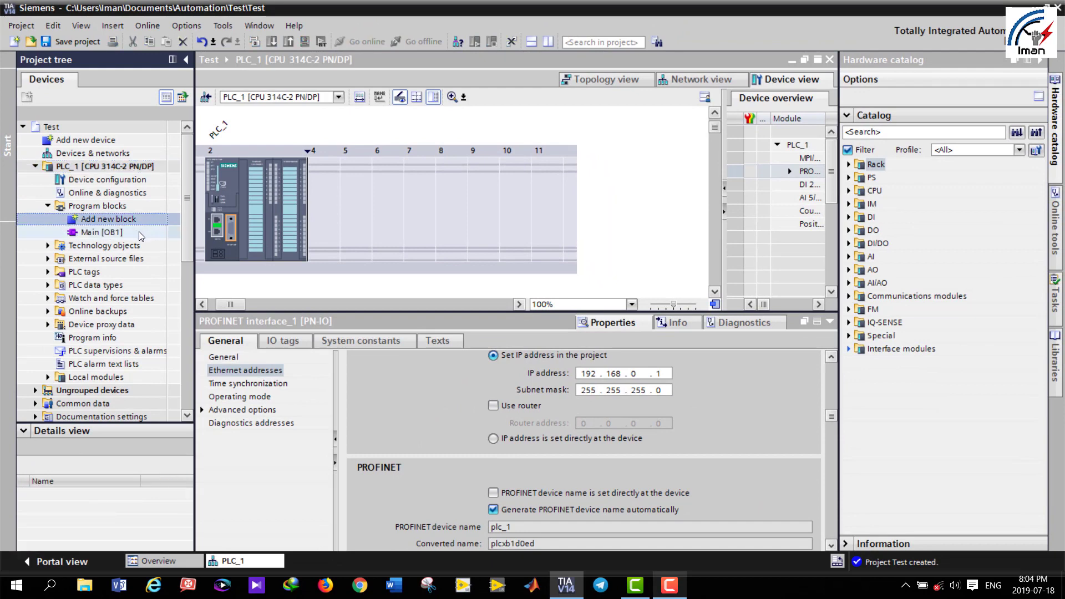
- Build Network 1 in Main [OB1]: a NO contact on %M0.0 driving a coil on %Q0.0
double_click(102, 232)
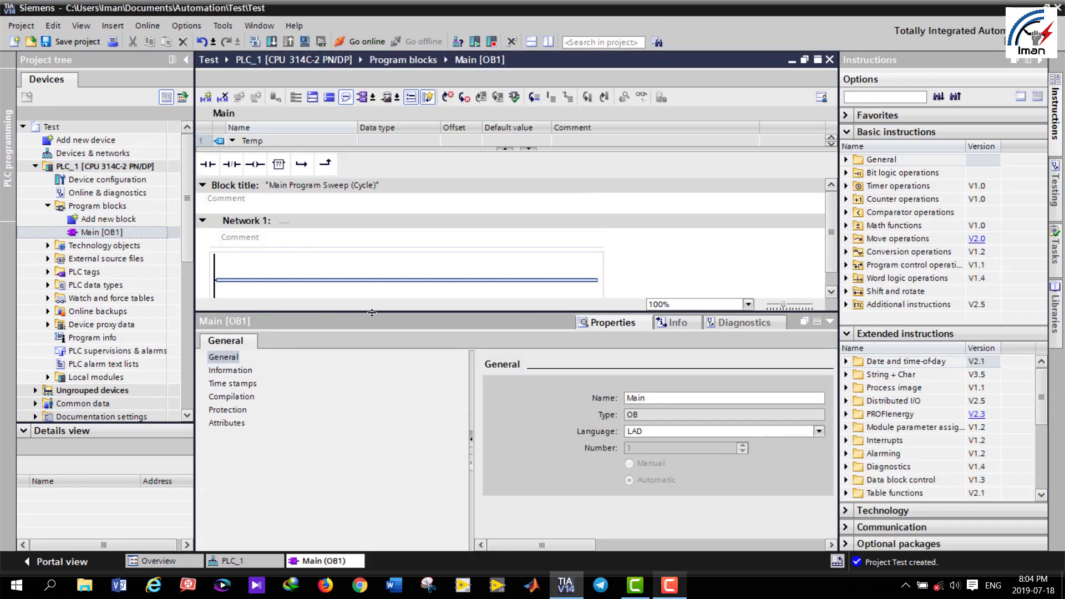
drag(371, 313, 371, 458)
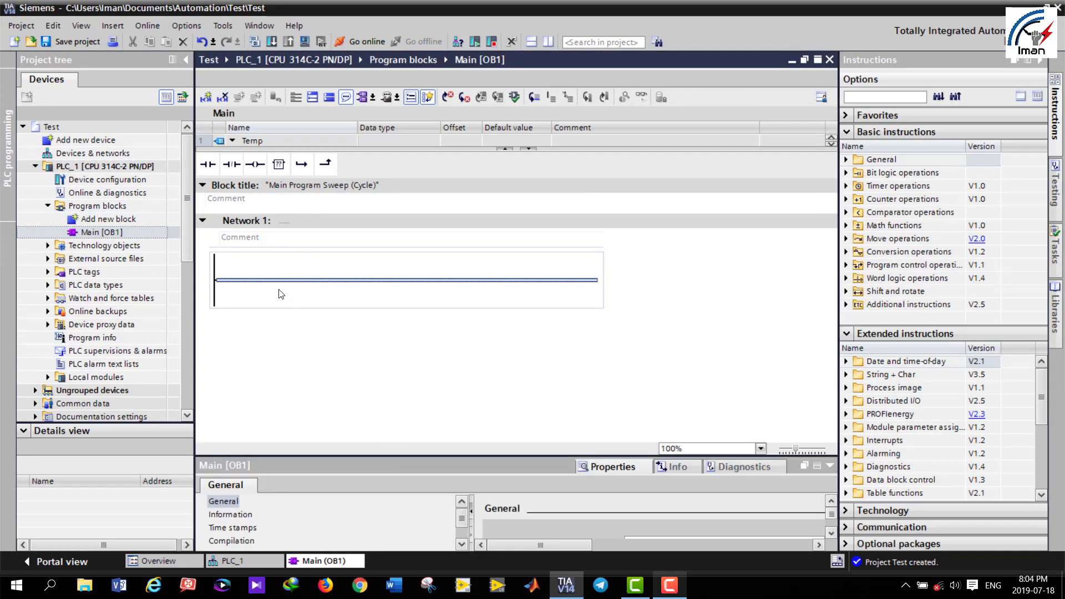
click(214, 164)
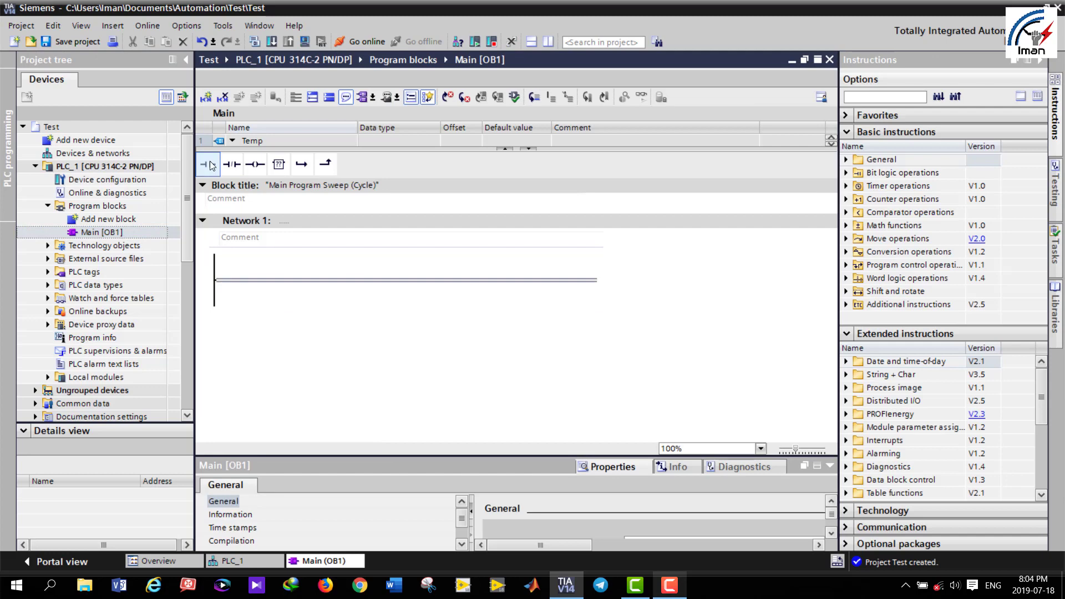
click(253, 168)
click(253, 271)
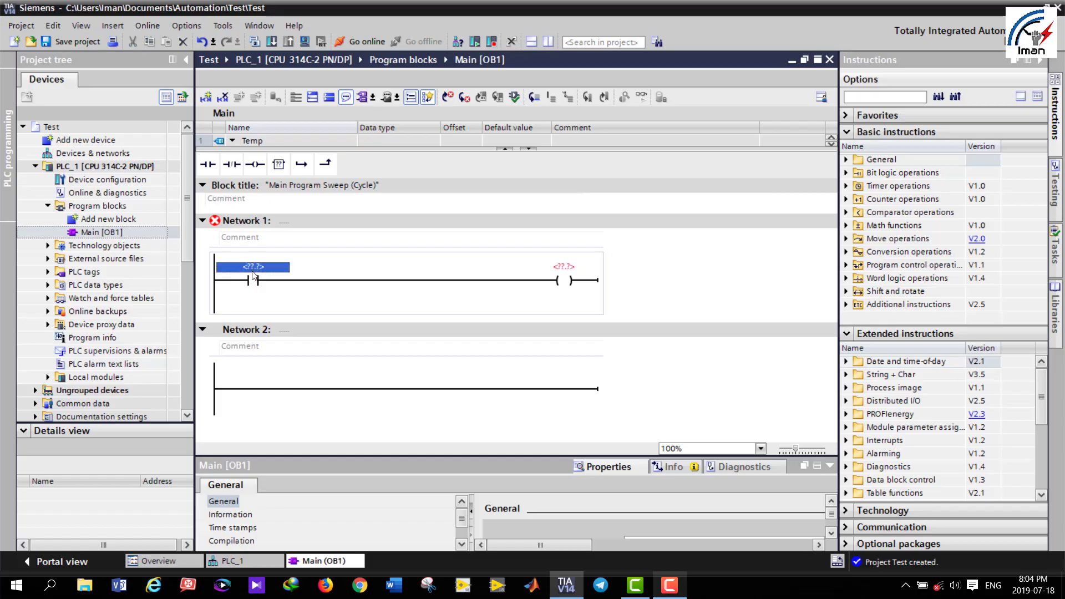
text(m0.0)
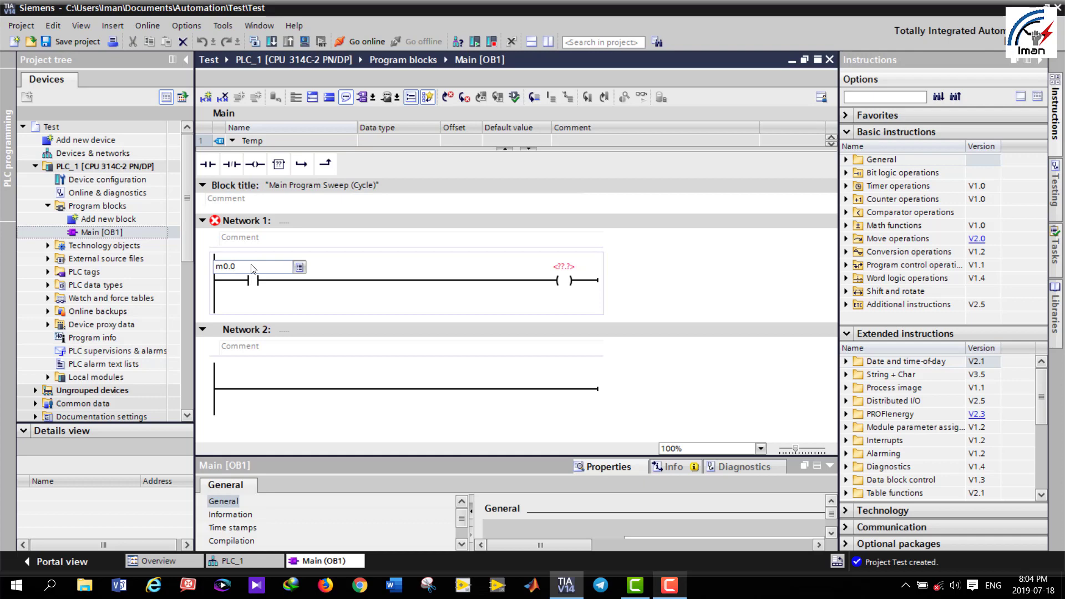
key(Return)
text(q0.0)
key(Return)
- Rename the contact tag to Start and the coil tag to Light
right_click(254, 275)
click(296, 313)
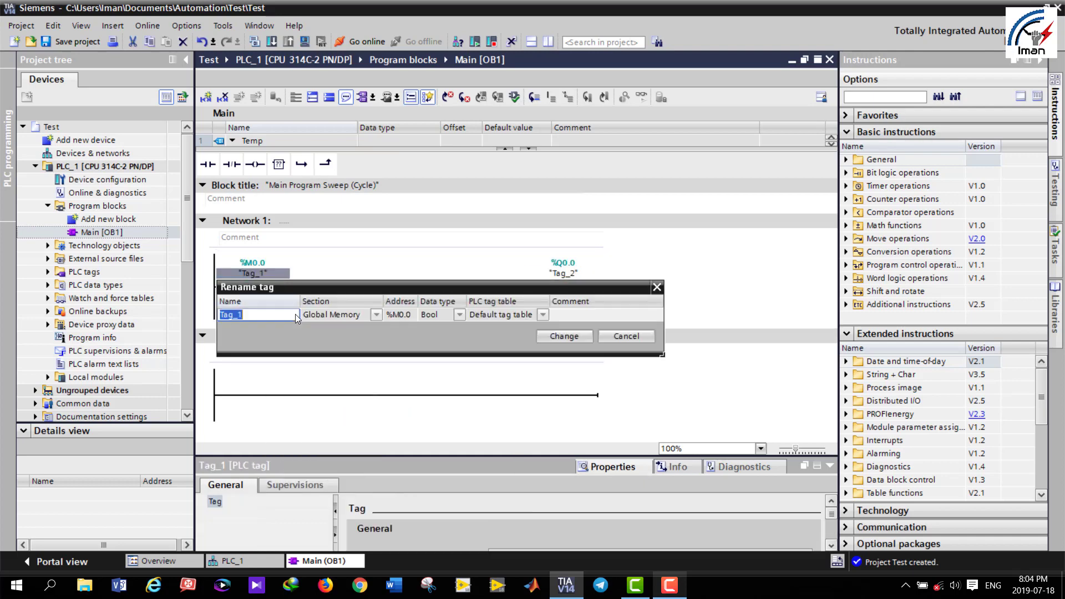
text(Start)
key(Return)
right_click(553, 273)
click(585, 310)
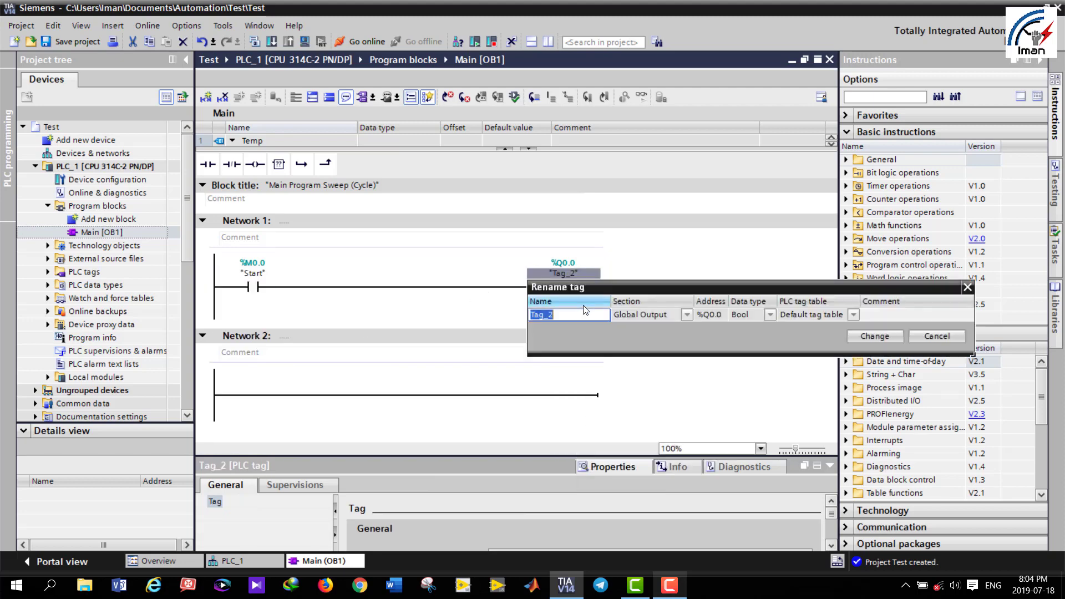
text(Light)
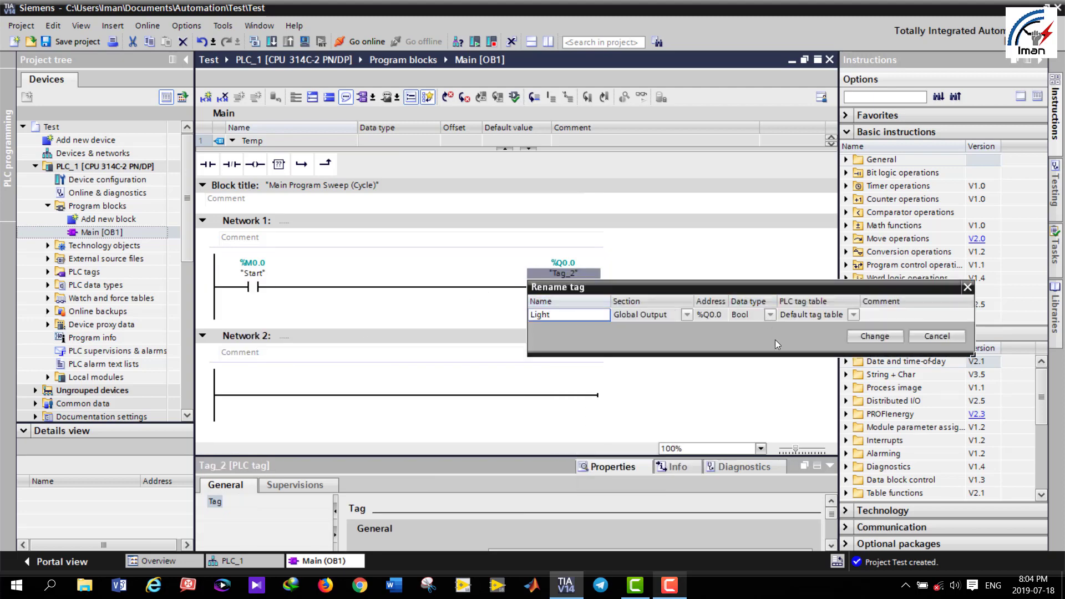
click(884, 337)
click(587, 283)
click(686, 269)
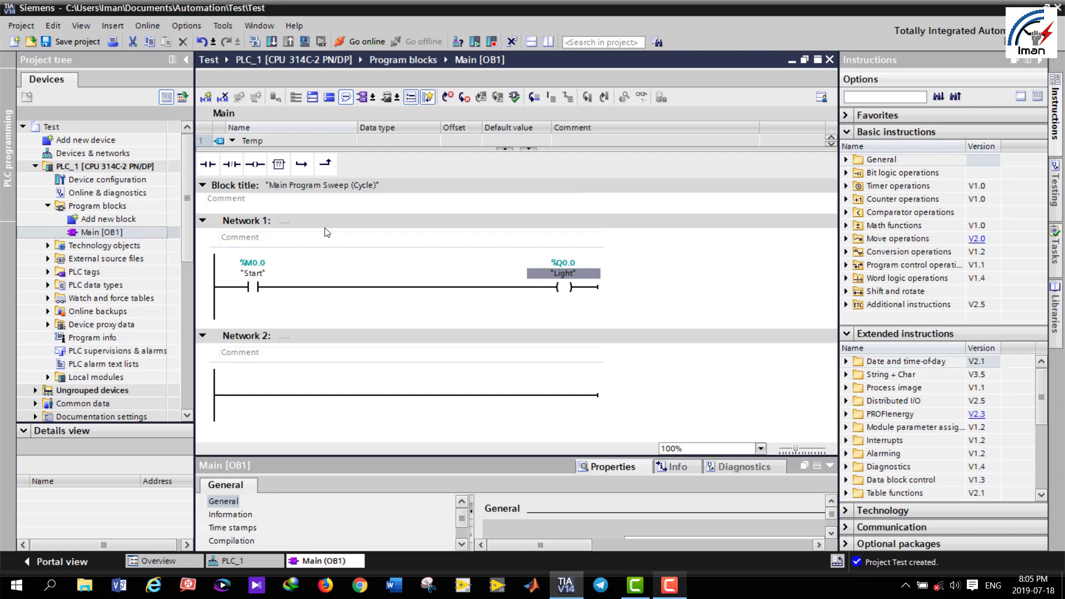
- Start PLC simulation, find the target device, load the program, and bring up S7-PLCSIM
click(310, 42)
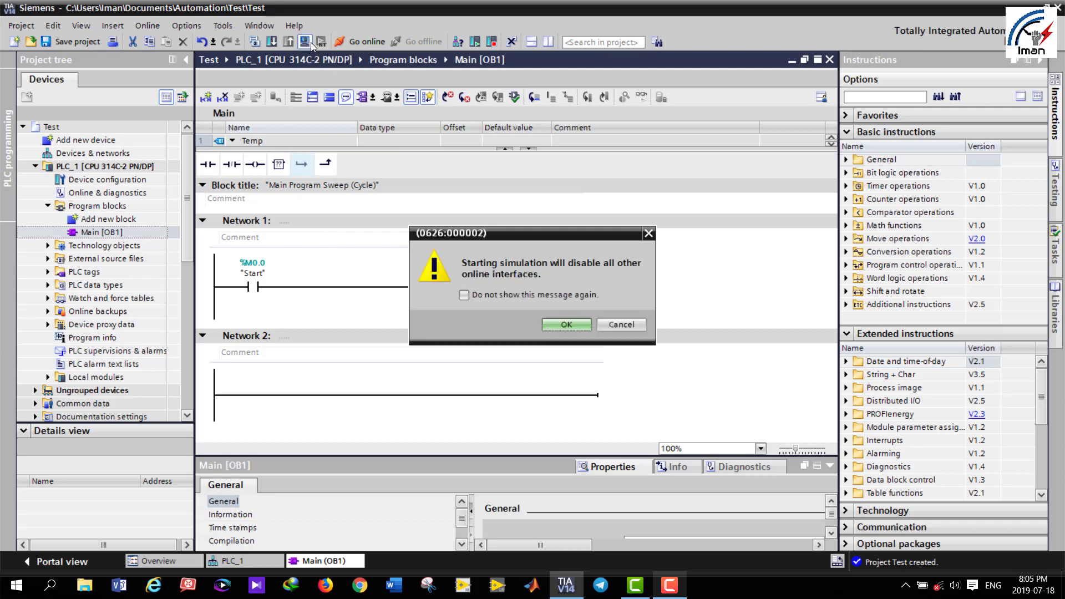
click(553, 324)
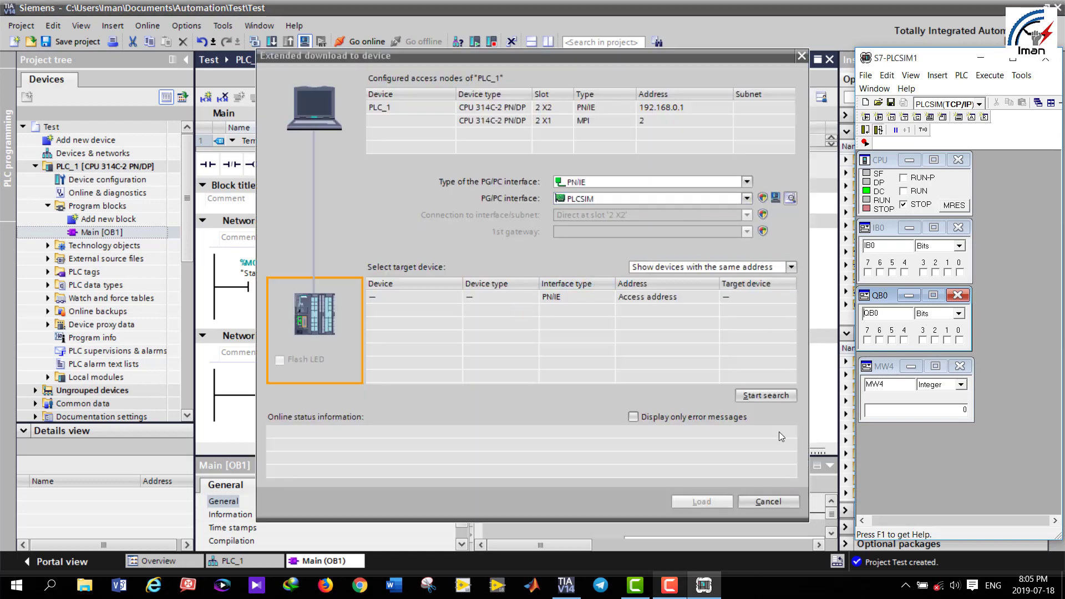
click(766, 396)
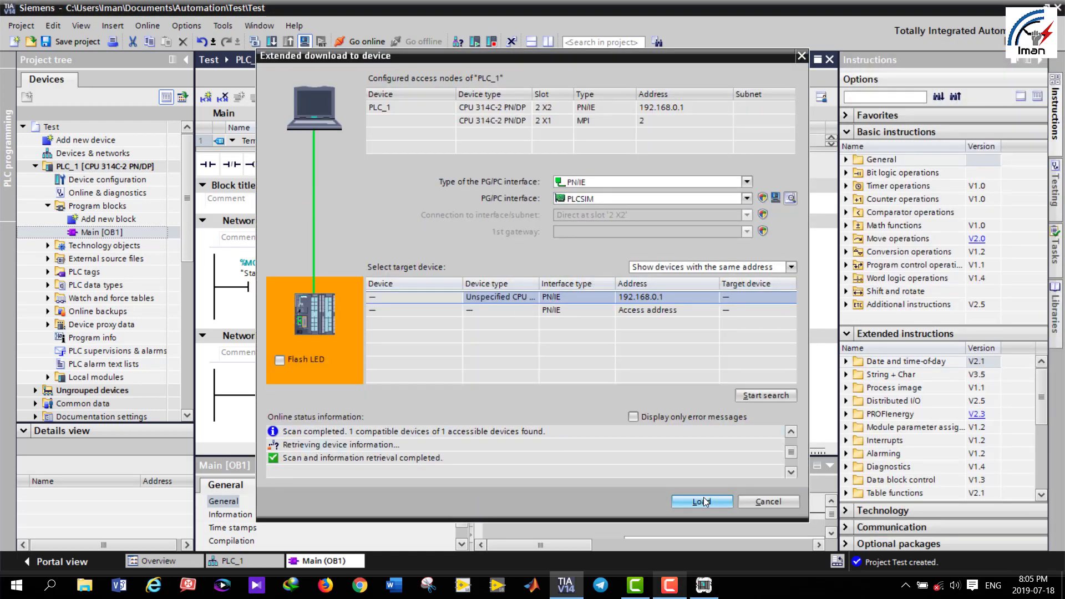
click(705, 501)
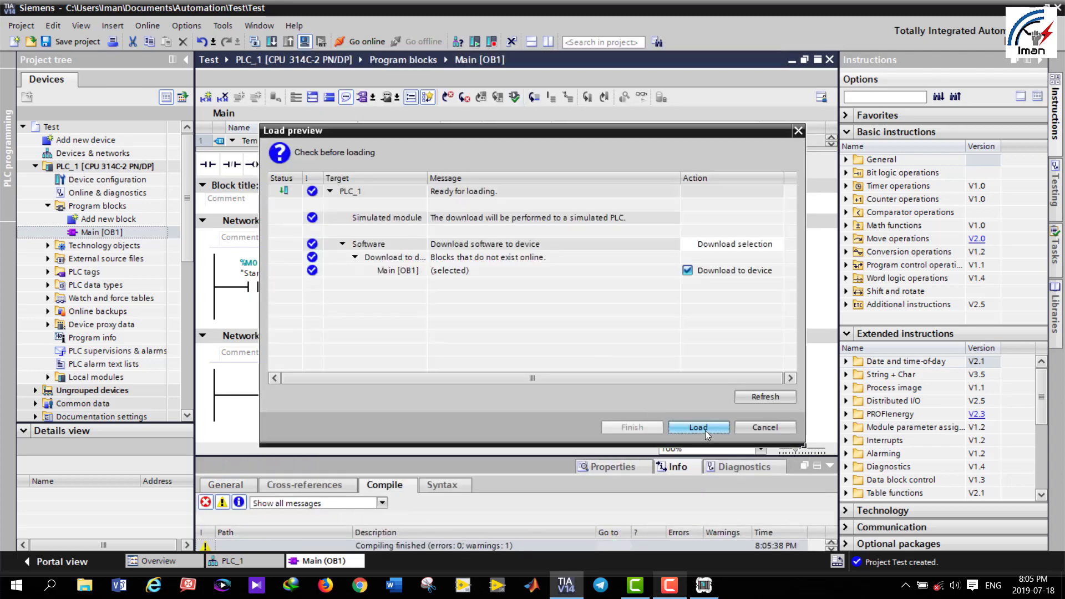
click(706, 431)
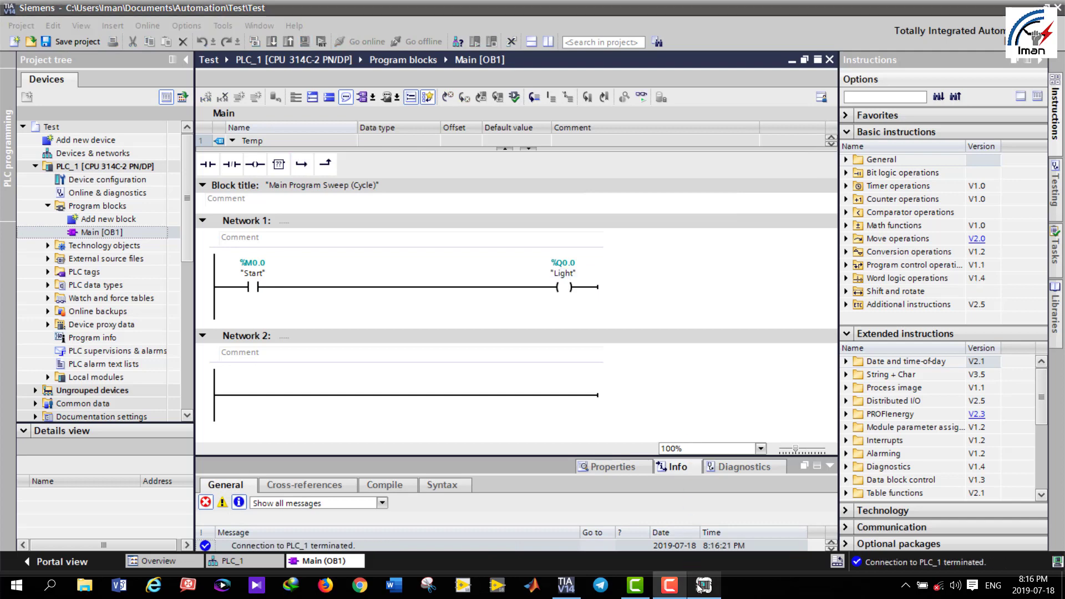
click(703, 586)
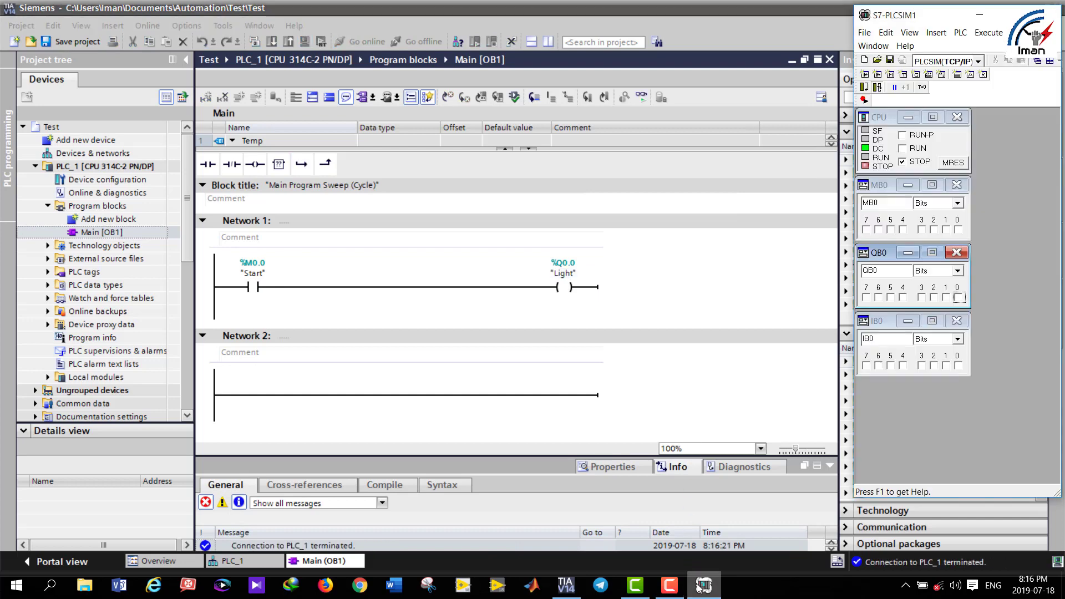
- Set the simulated CPU to RUN-P, go online, and set M0.0 to energise Light
click(904, 136)
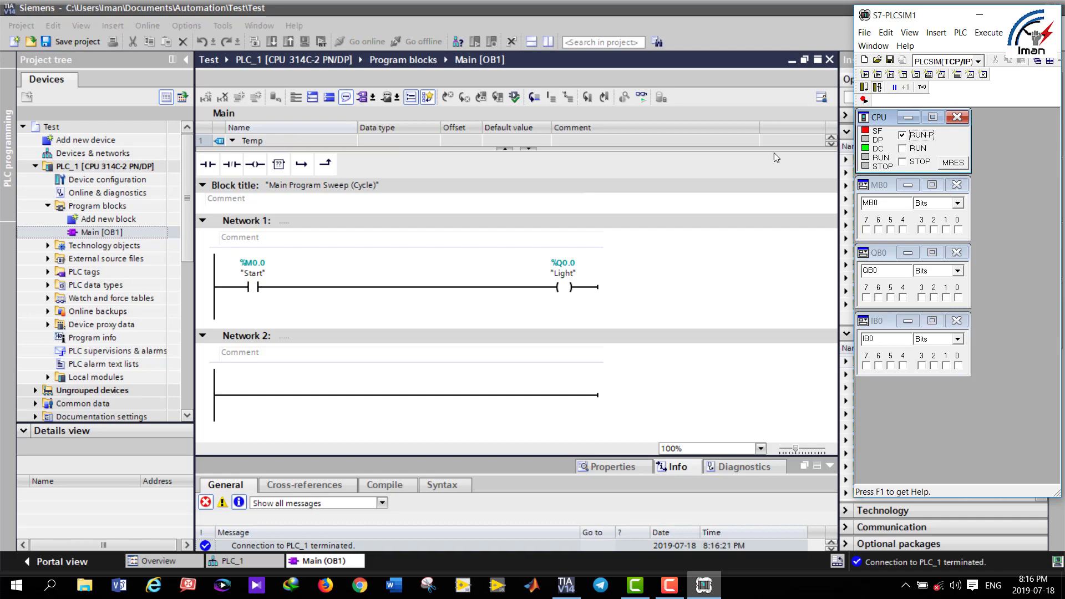
click(648, 118)
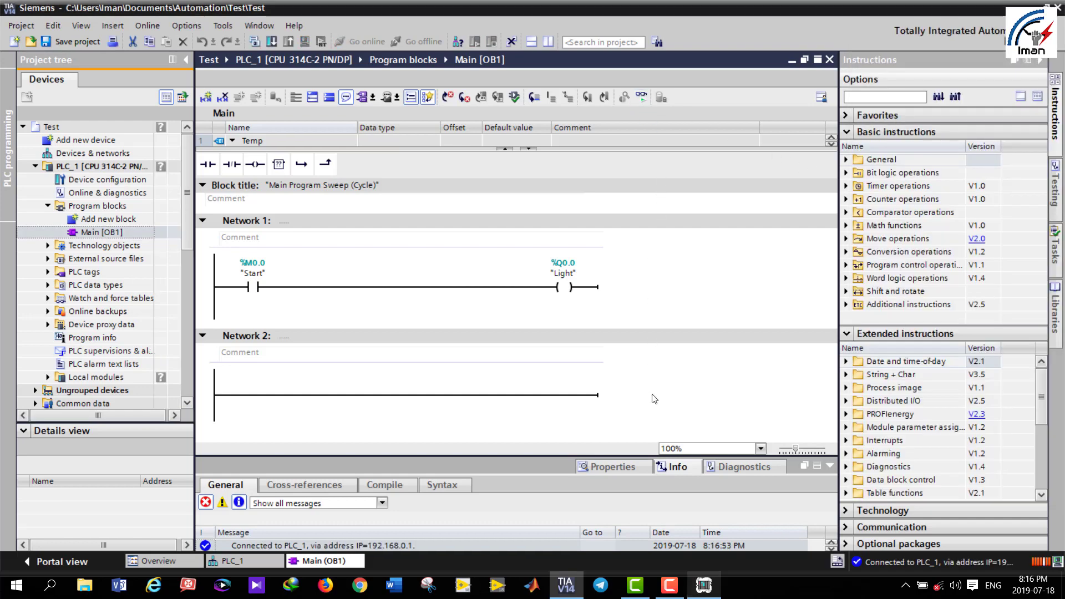
click(704, 585)
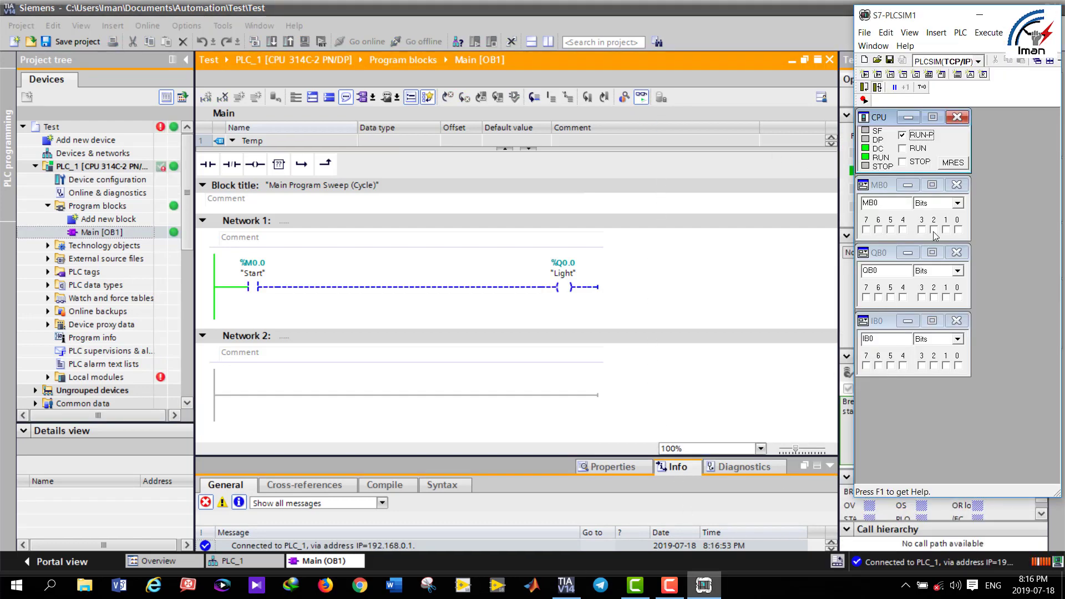
click(958, 231)
click(958, 230)
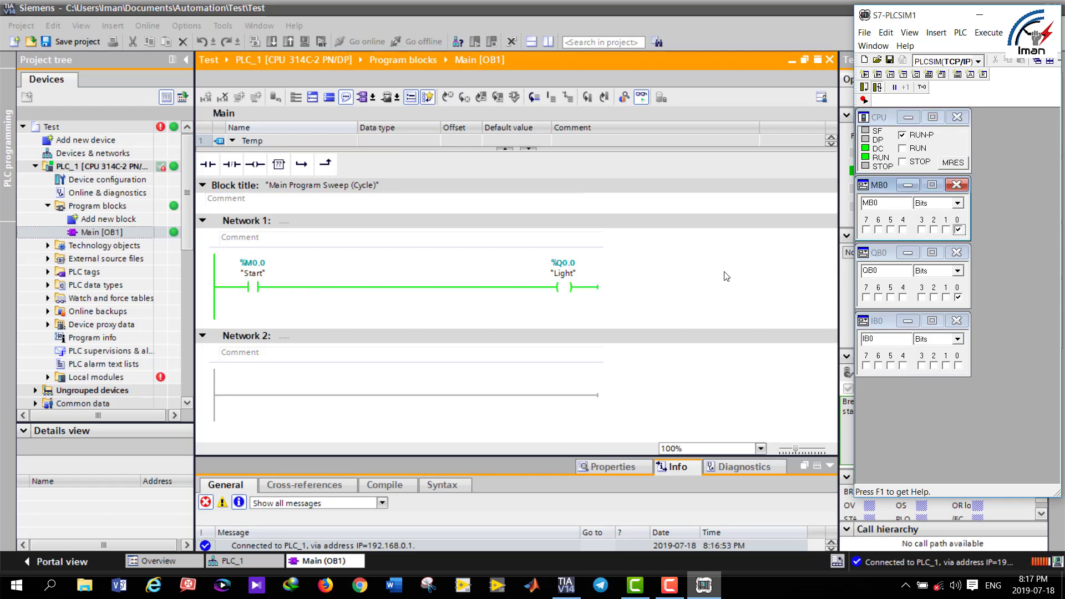
click(704, 281)
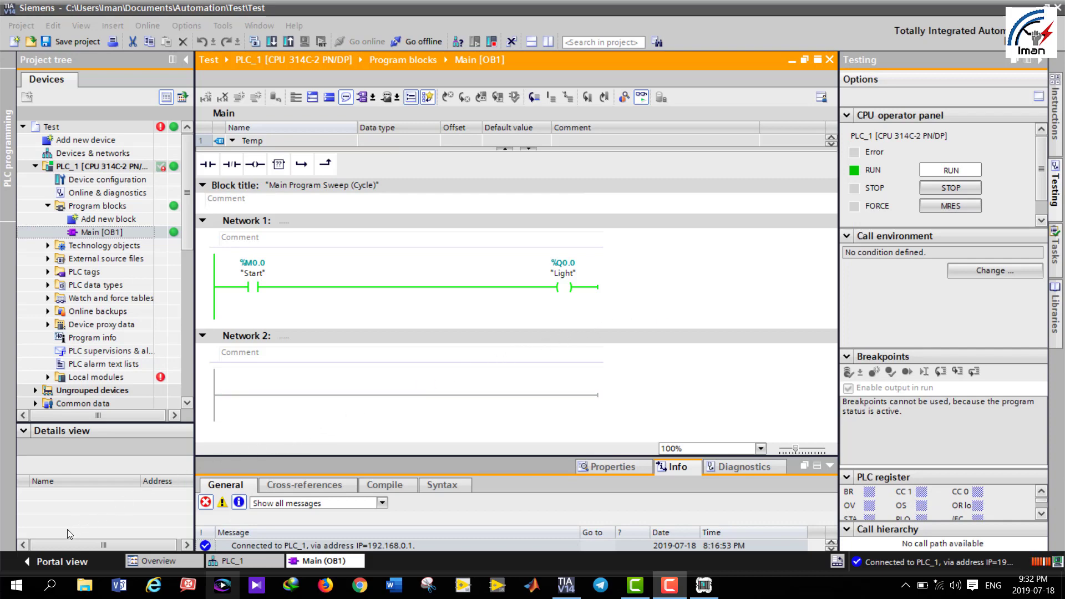
- Launch OPC Servers Configuration from a Start menu search for 'opc', then show the desktop
click(14, 588)
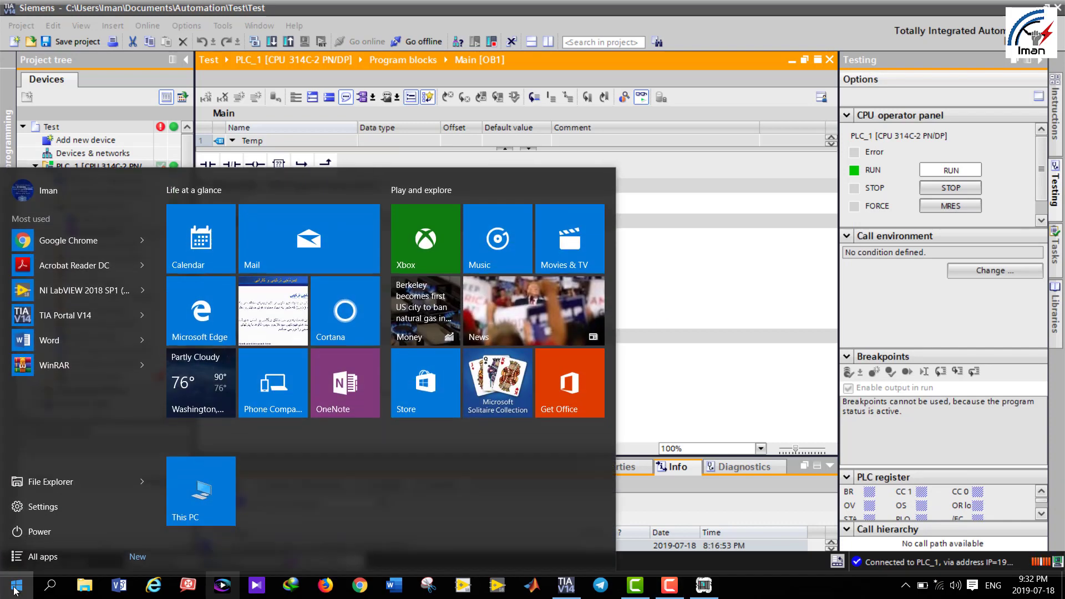
text(opc)
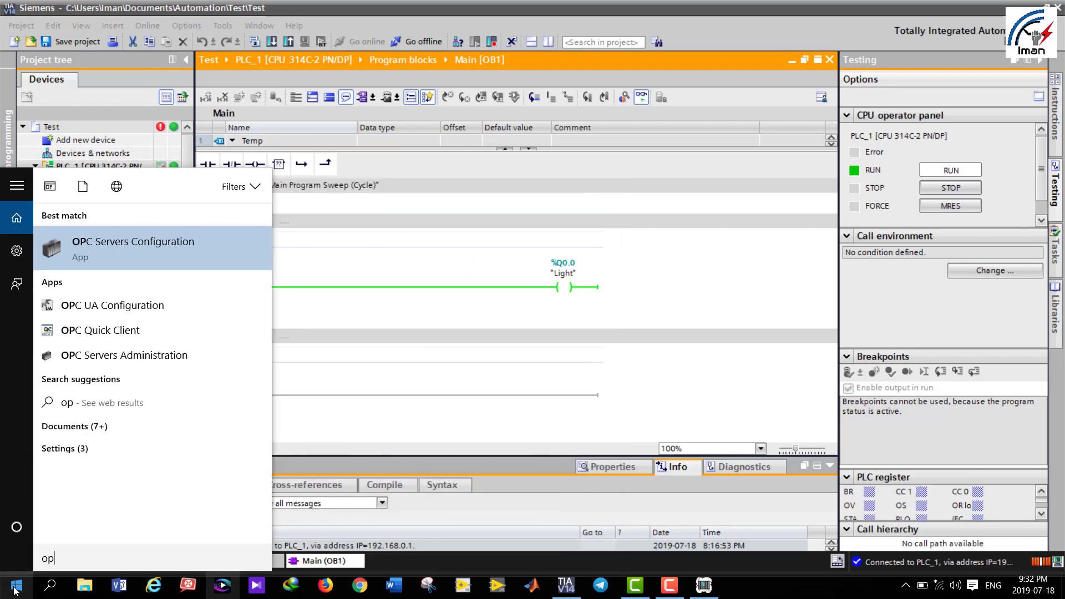
click(156, 250)
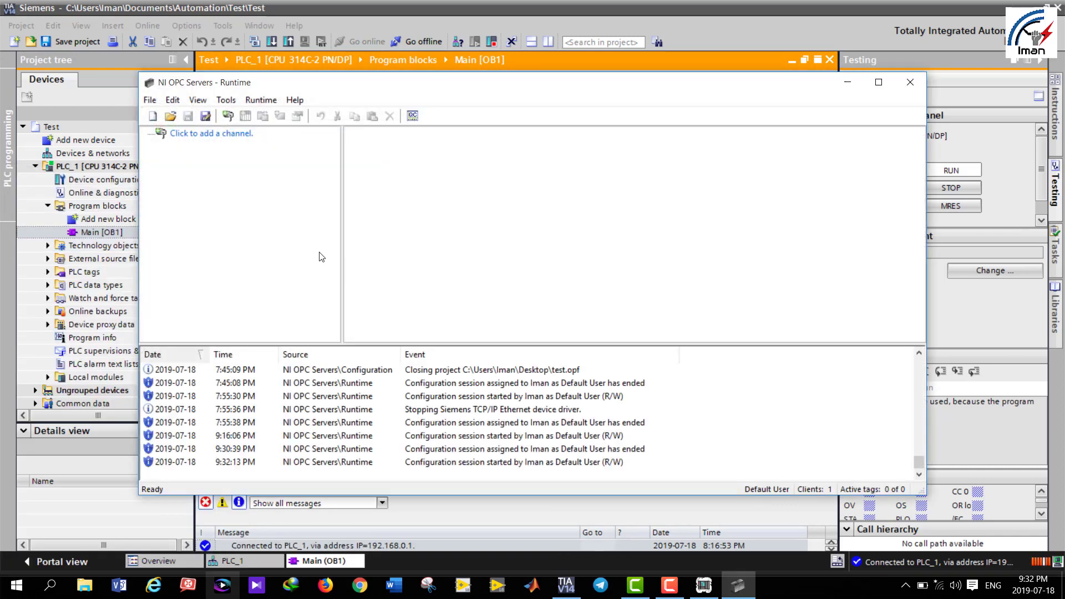
key(super+d)
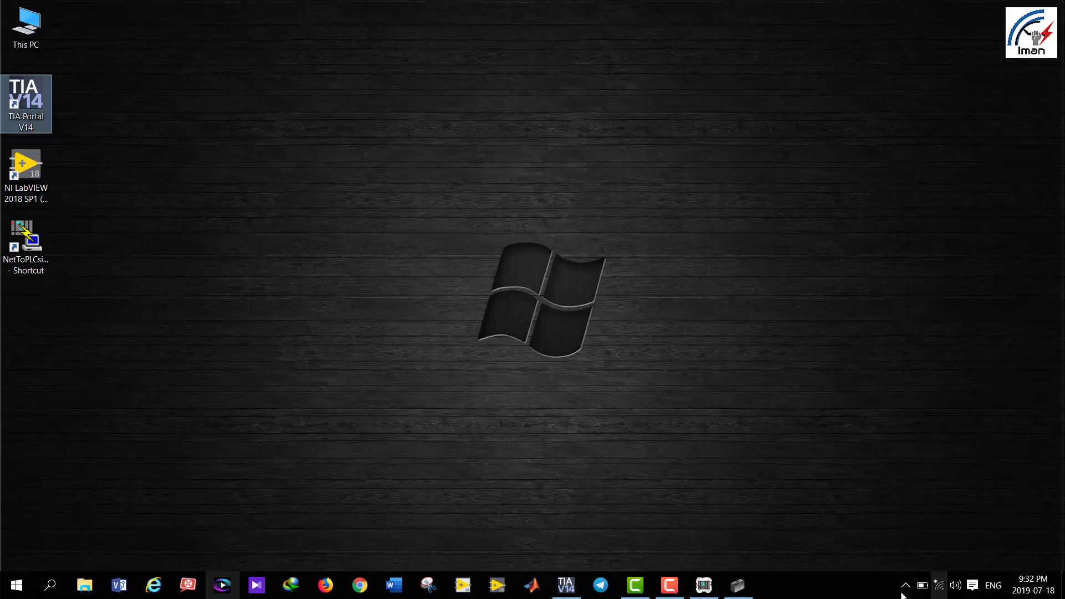
- Add channel MyChannel with the Siemens TCP/IP Ethernet driver and the default network adapter
click(752, 590)
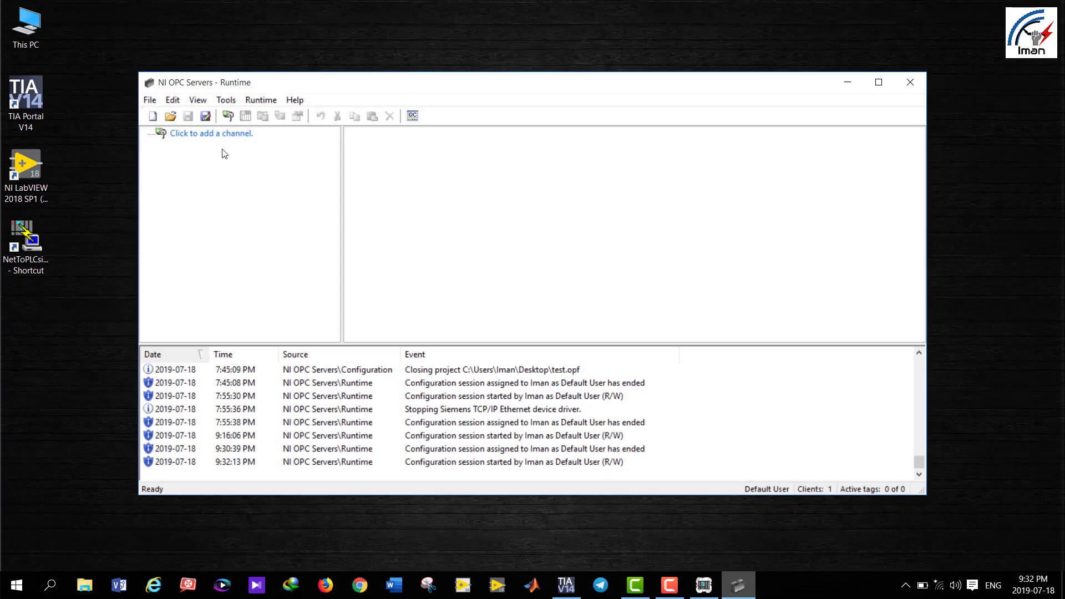
click(197, 135)
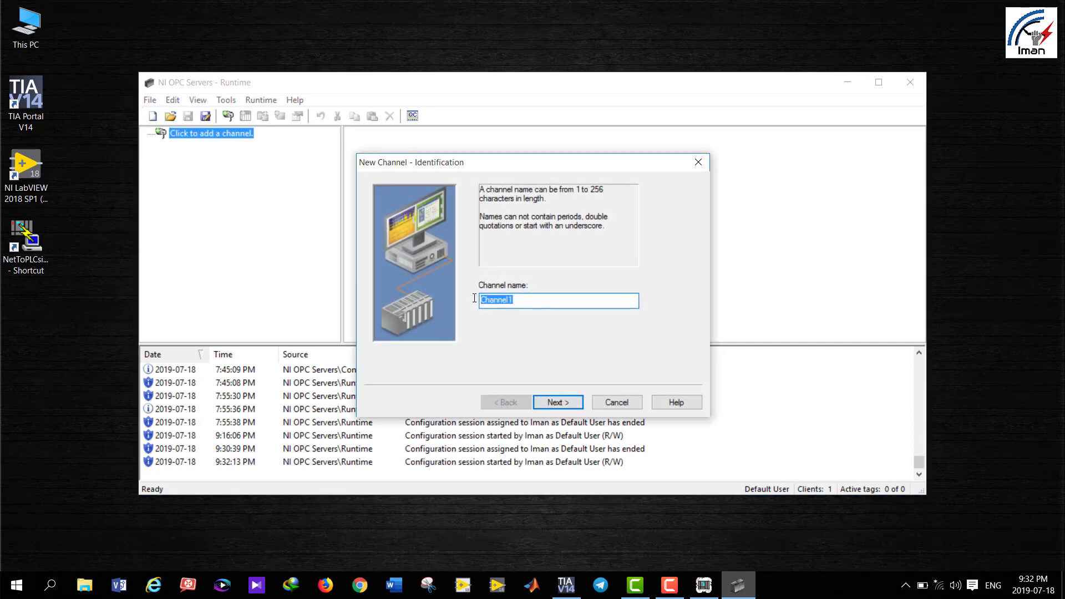
text(My)
click(569, 404)
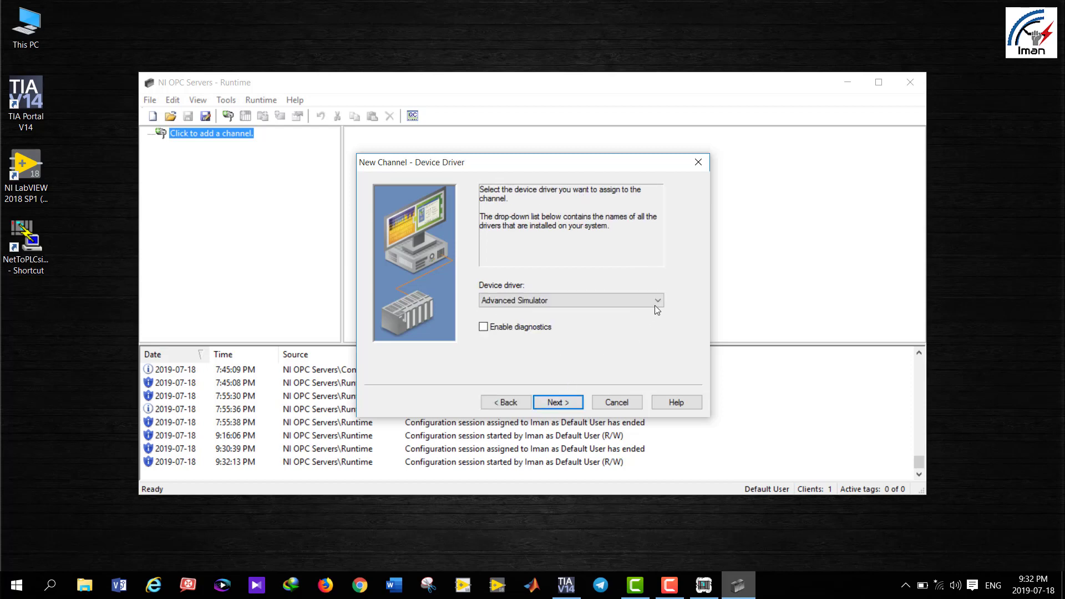
click(656, 302)
scroll(634, 418, down, 5)
scroll(633, 419, down, 6)
scroll(634, 419, down, 9)
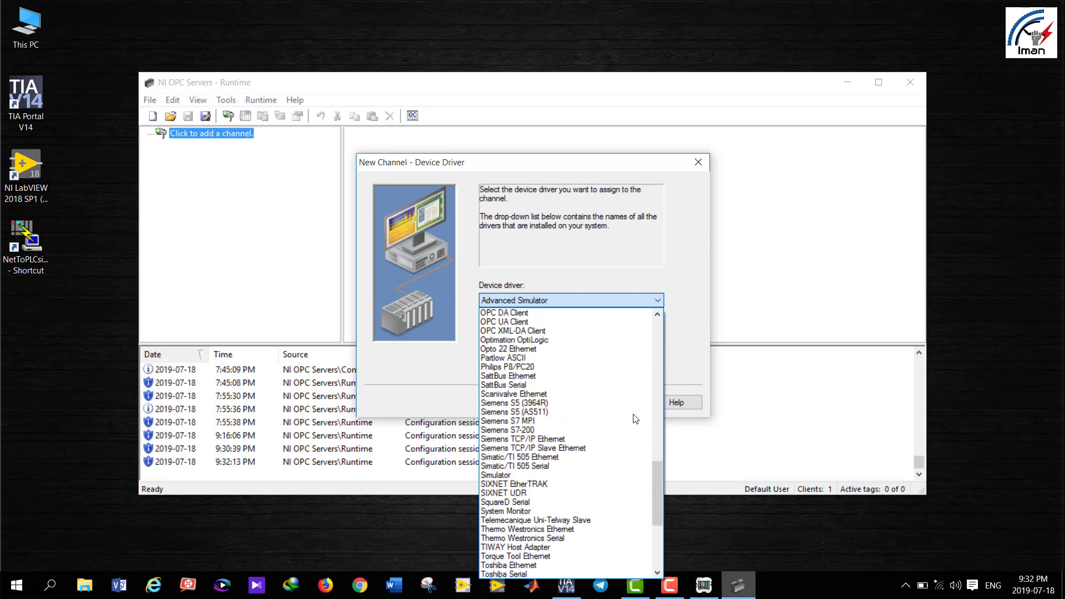
click(590, 437)
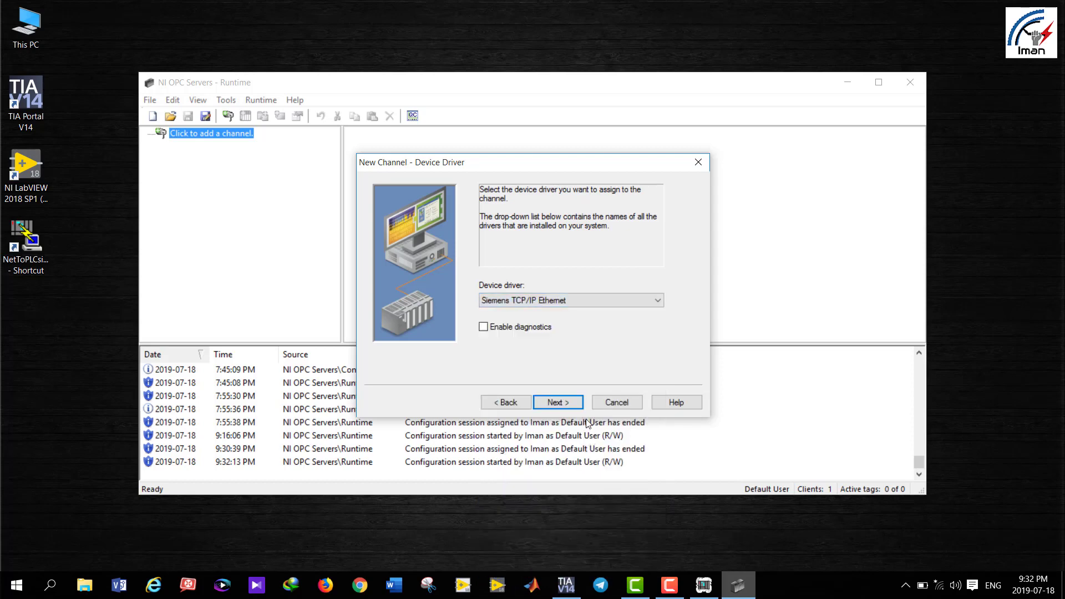
click(557, 402)
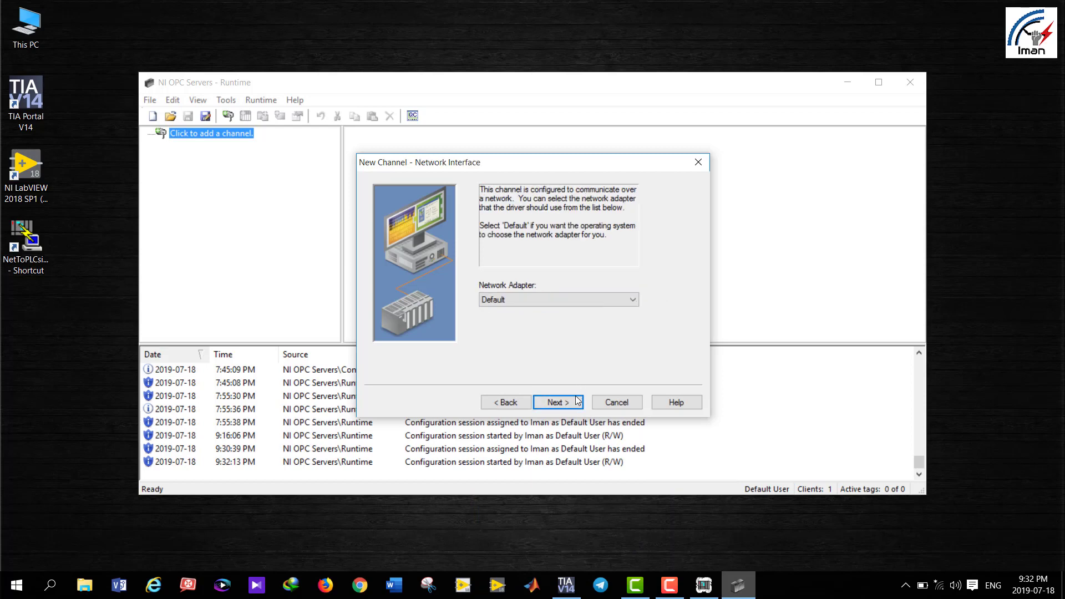
click(558, 403)
click(577, 404)
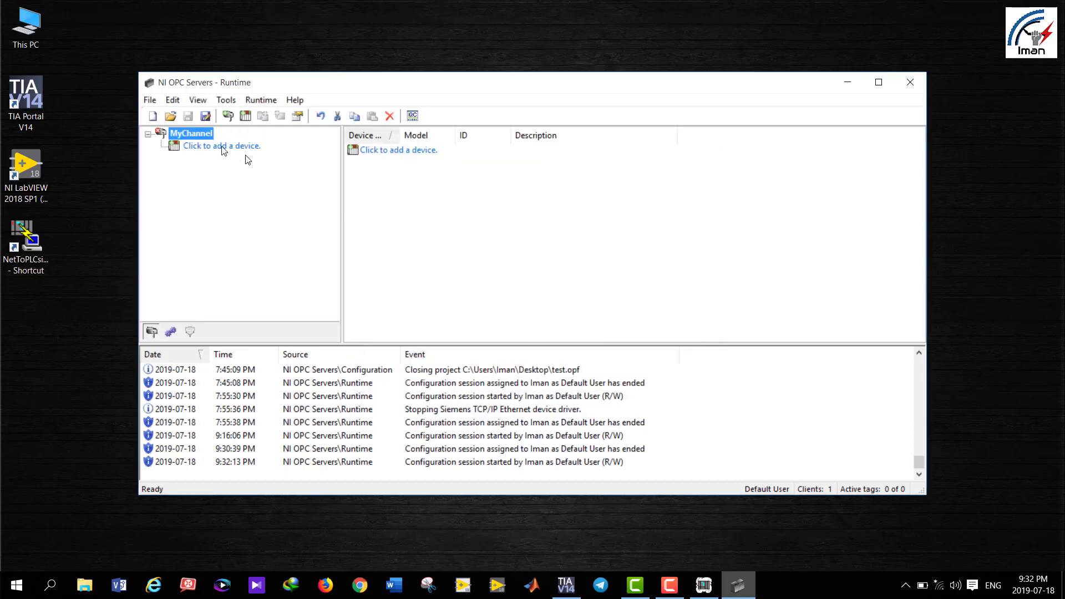
- Name the new device MyDevice and choose model S7-300, advancing to the ID page
click(218, 147)
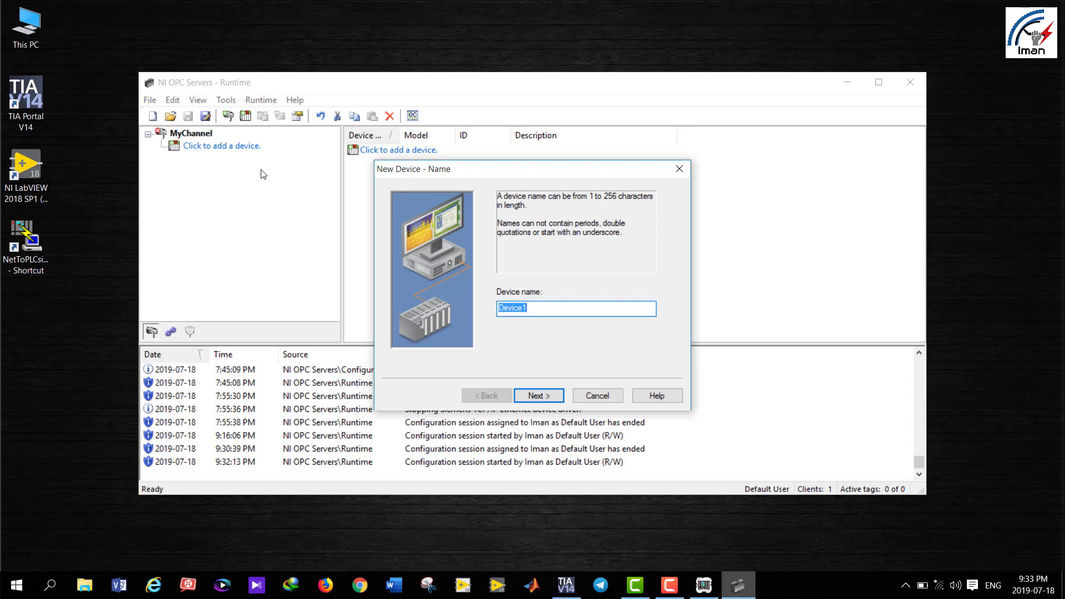
text(My)
click(540, 394)
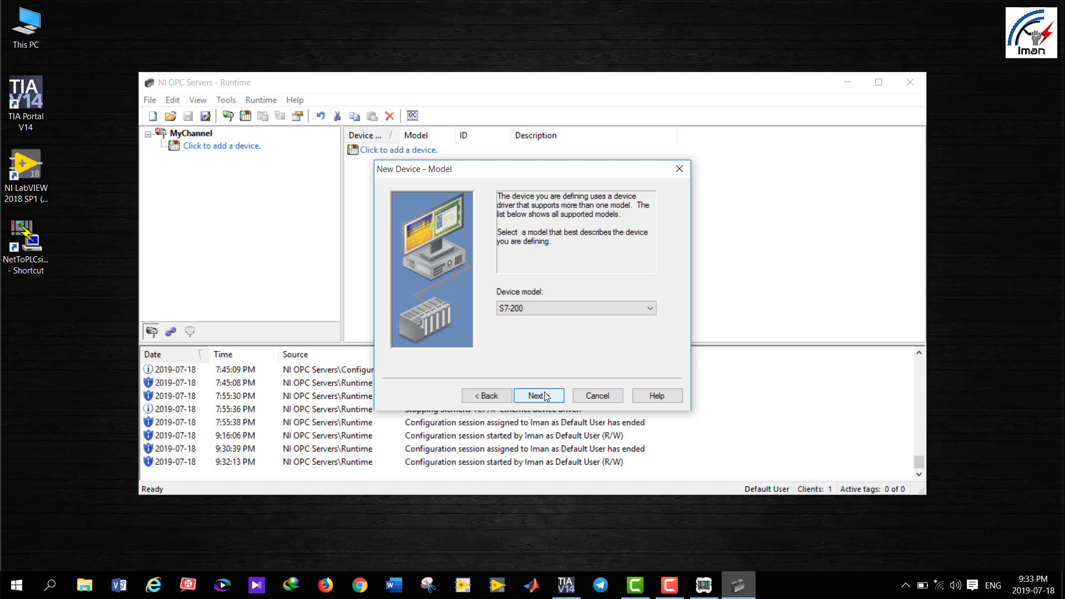
click(593, 313)
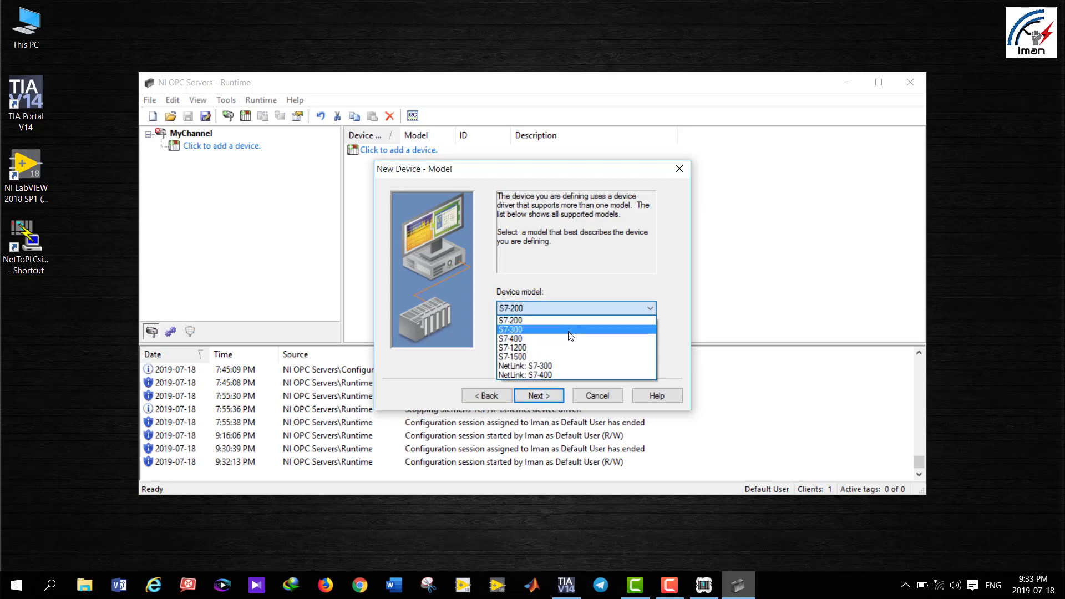
click(571, 329)
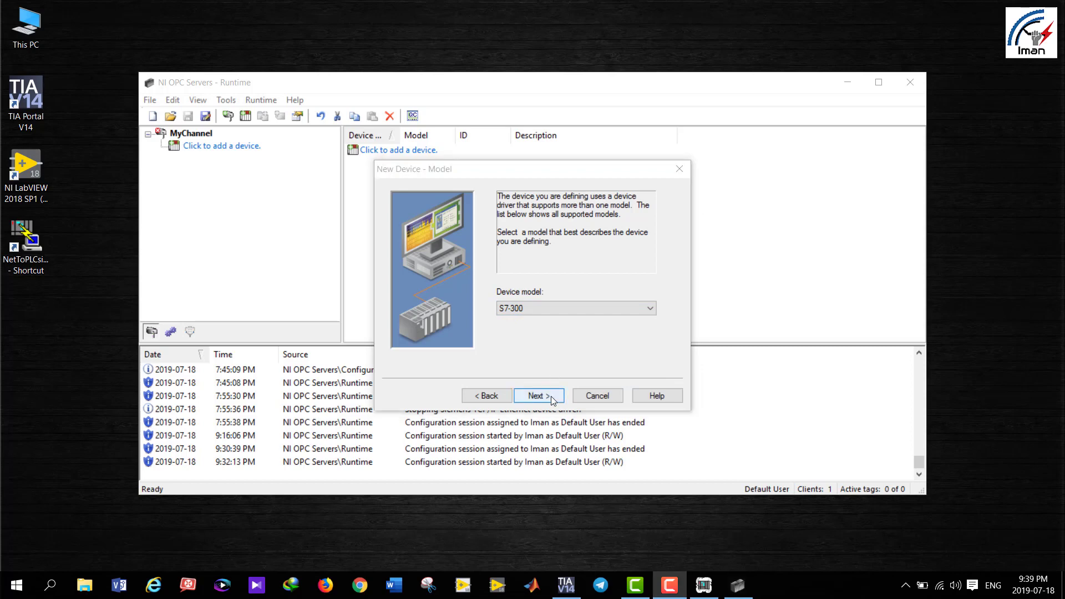
click(552, 400)
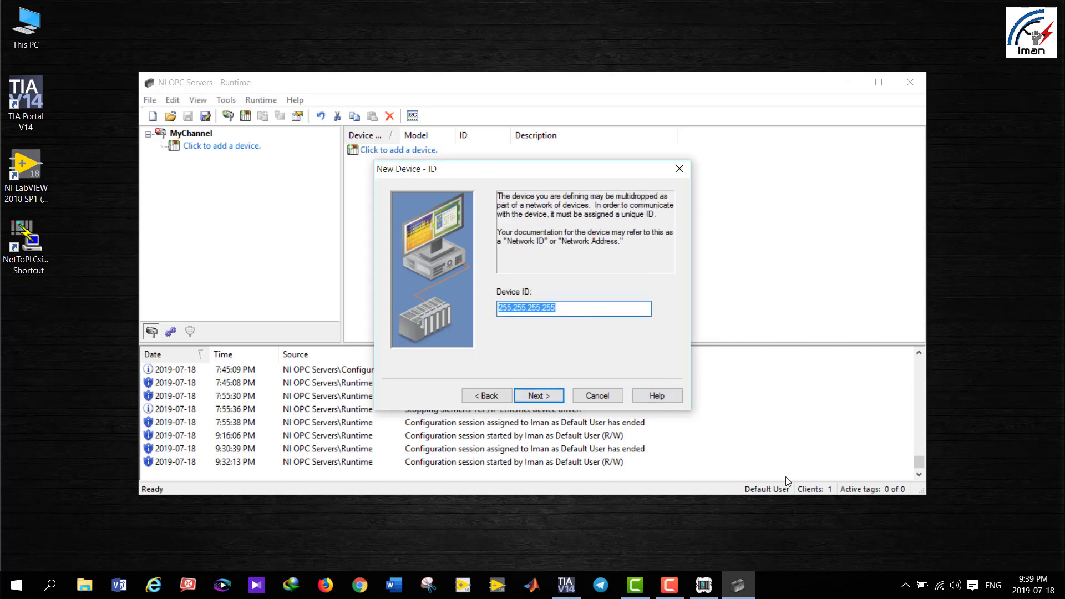
- Open the Wi-Fi adapter properties from Network and Sharing Center
right_click(941, 586)
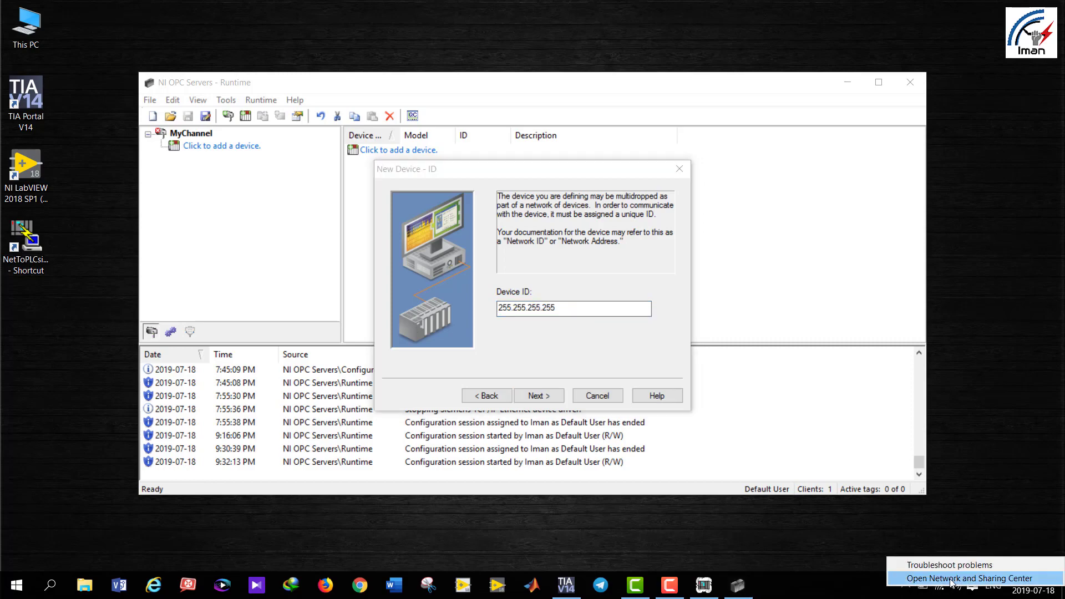
click(952, 579)
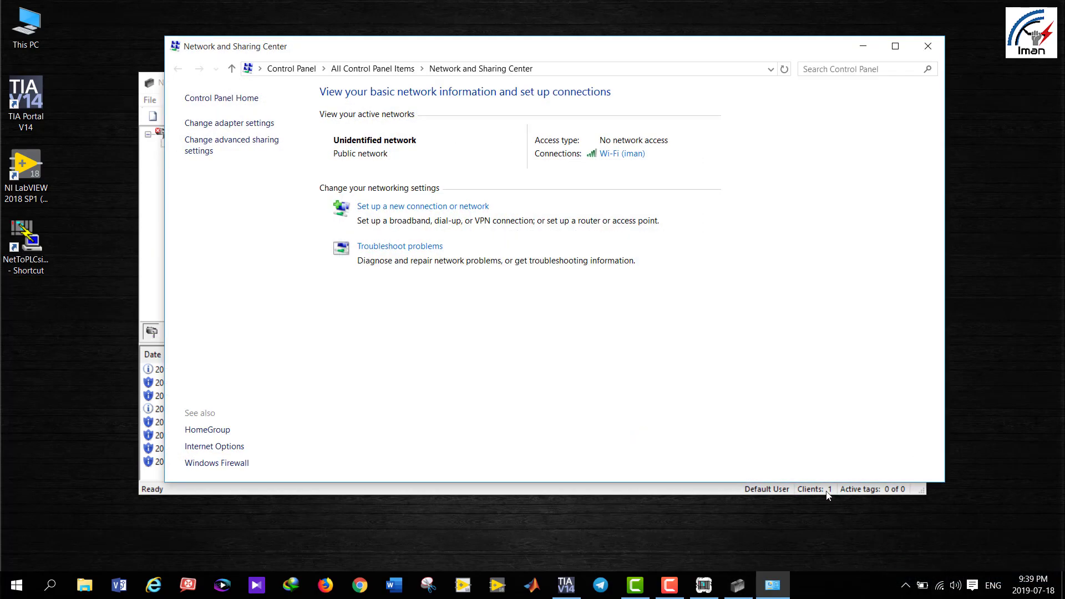
click(632, 156)
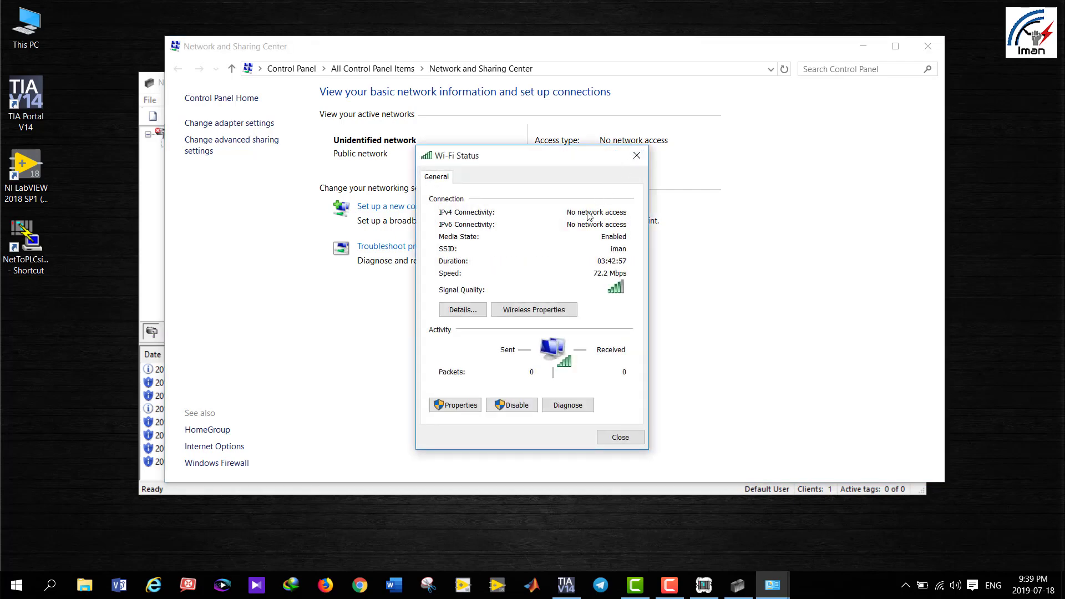
click(462, 406)
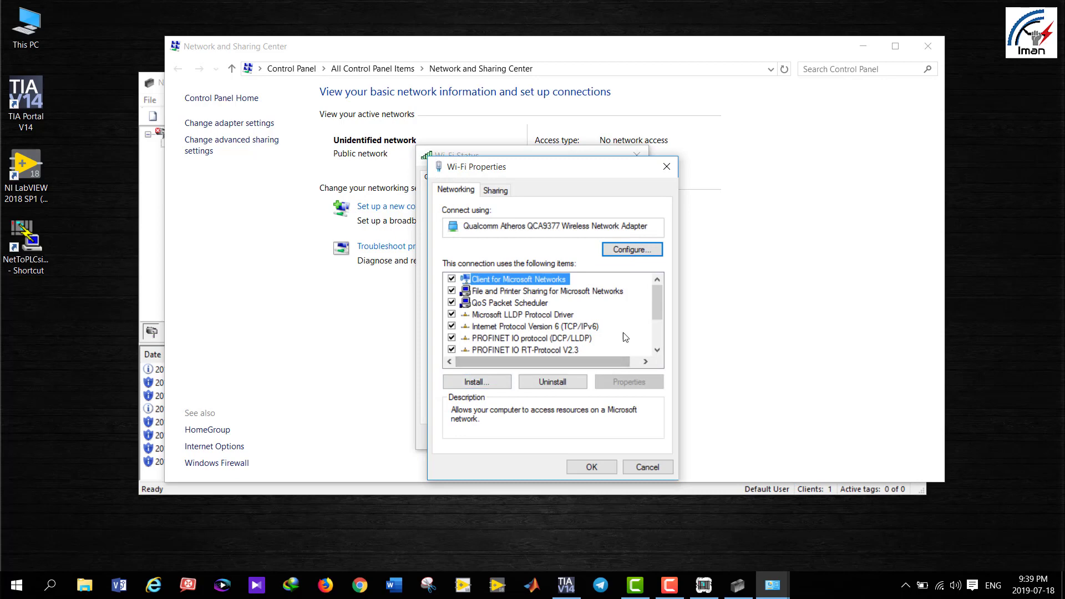
drag(658, 293, 658, 299)
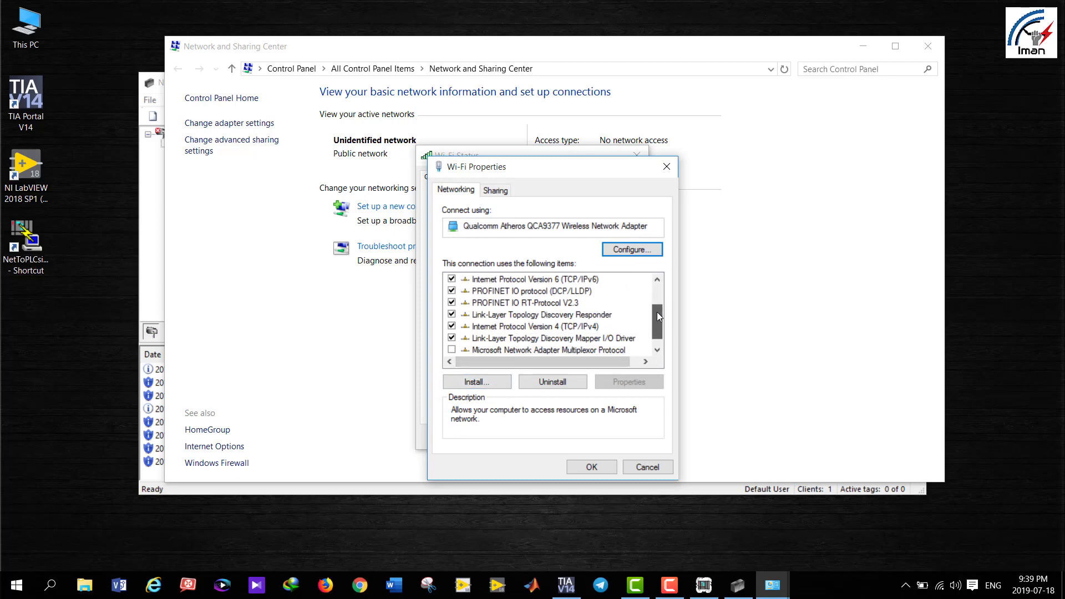
drag(657, 312, 655, 319)
- Check the IPv4 address 192.168.0.20 with mask 255.255.255.0, then close the network dialogs
double_click(558, 317)
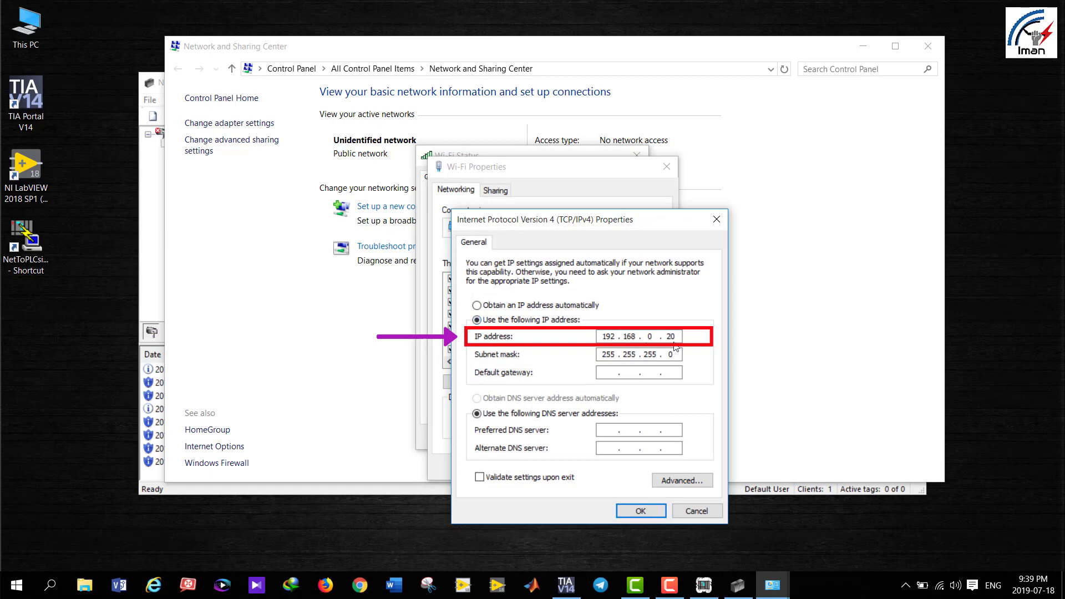
double_click(672, 336)
click(667, 337)
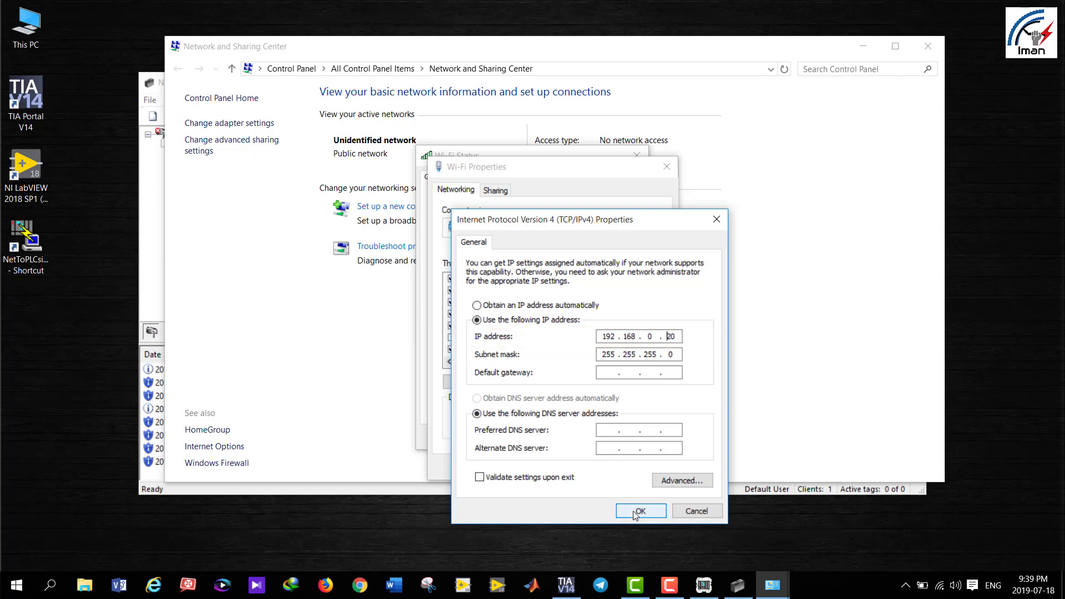
click(638, 511)
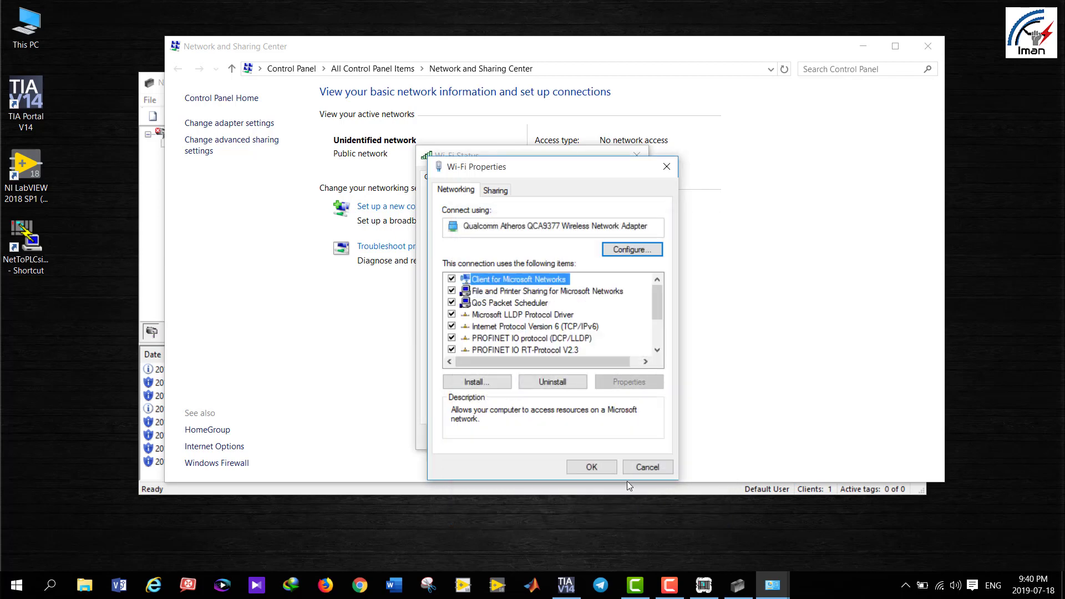
click(607, 467)
click(621, 439)
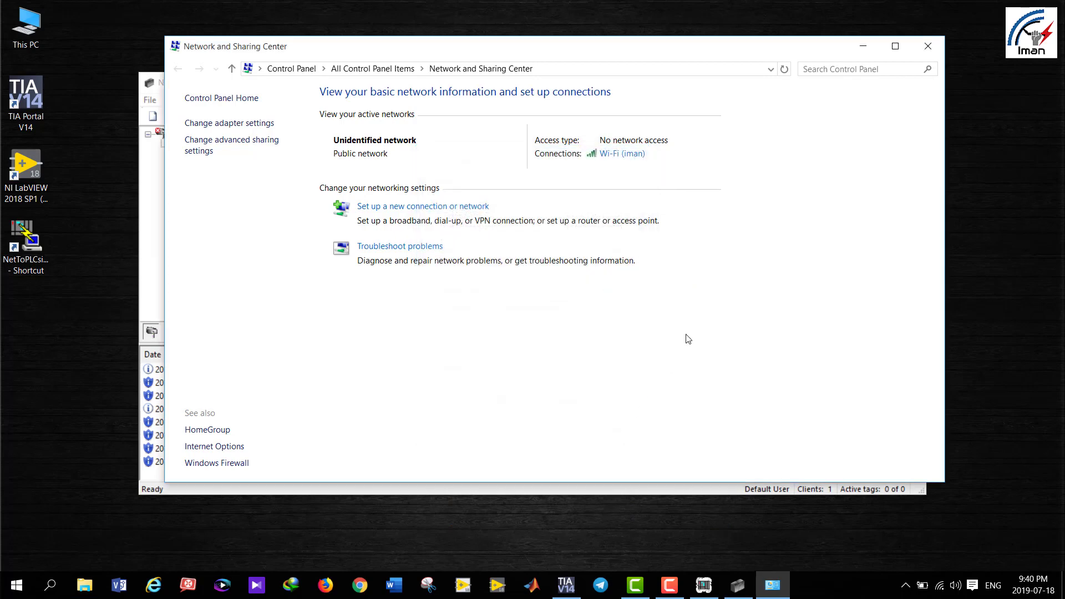
- Add S7-300 device MyDevice at 192.168.0.20, keeping wizard defaults (rack 0, slot 2, Big Endian)
click(933, 46)
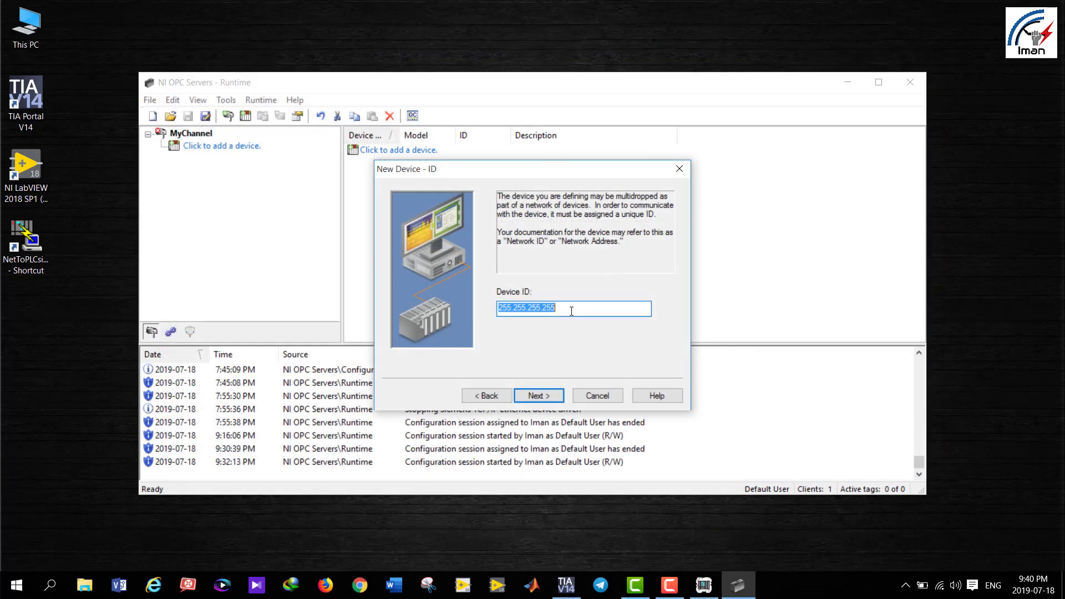
text(192.168.0.20)
click(539, 395)
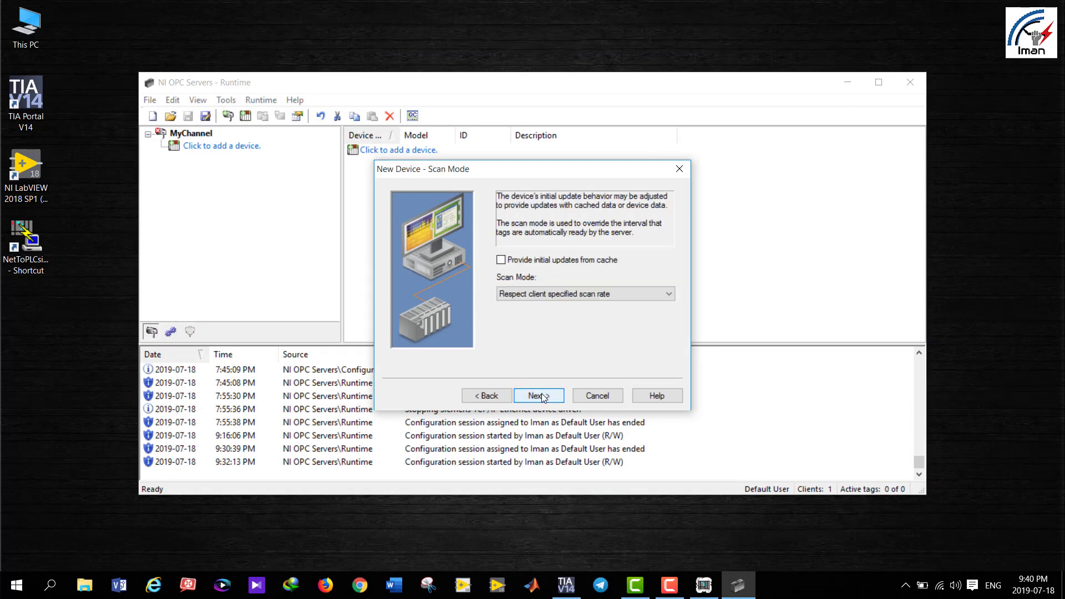
click(543, 397)
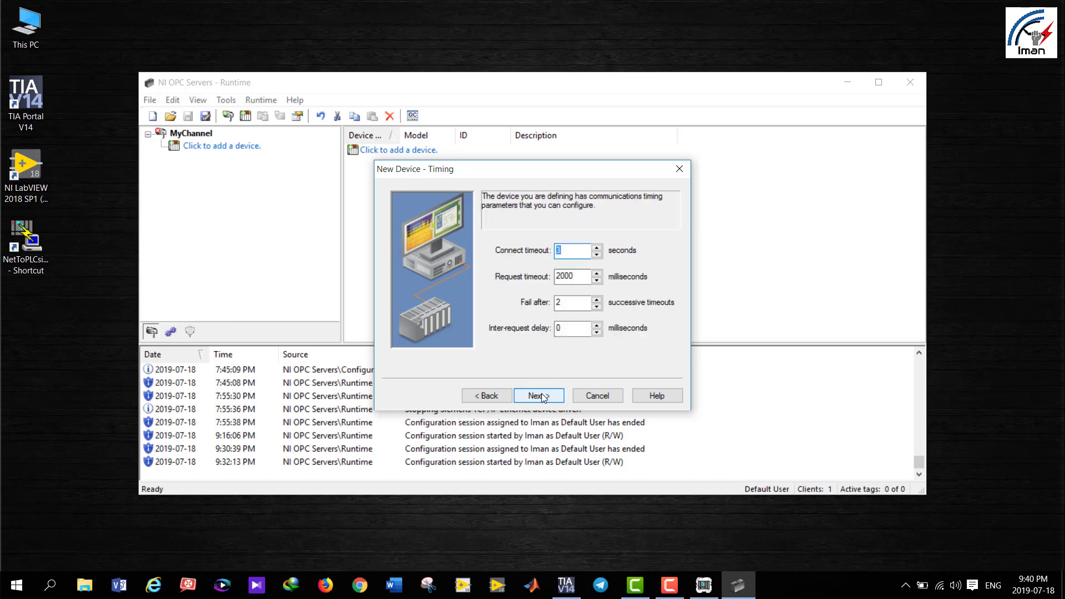
click(542, 397)
click(542, 398)
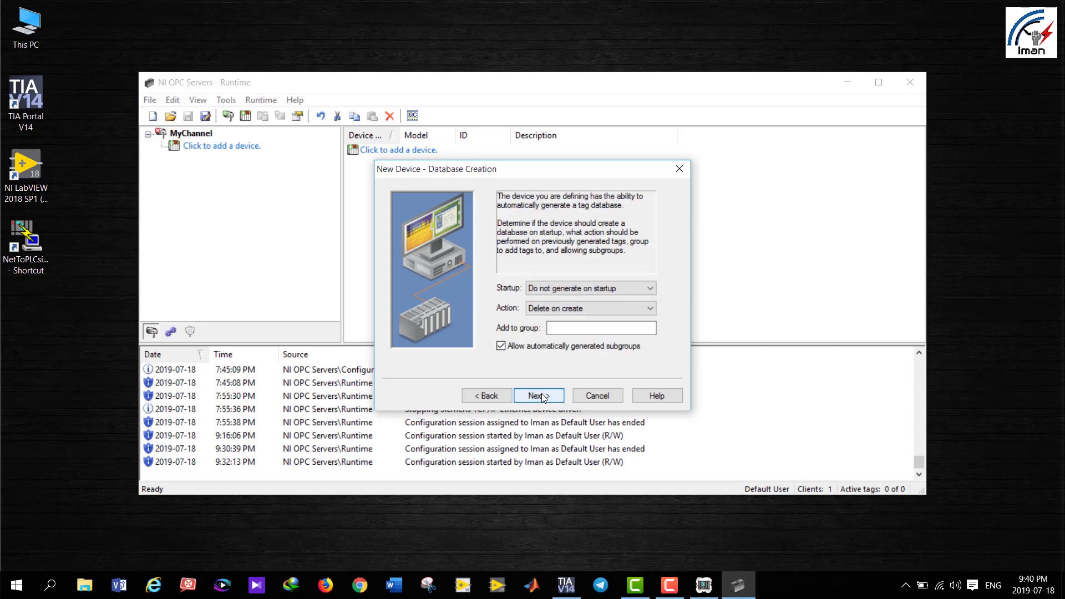
click(542, 397)
click(543, 397)
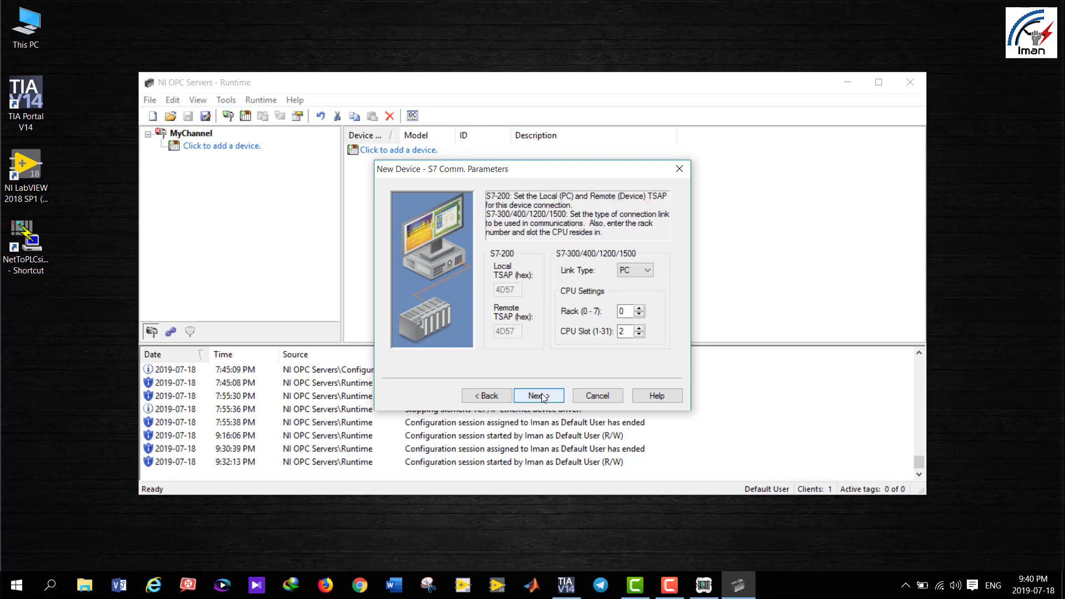
click(543, 397)
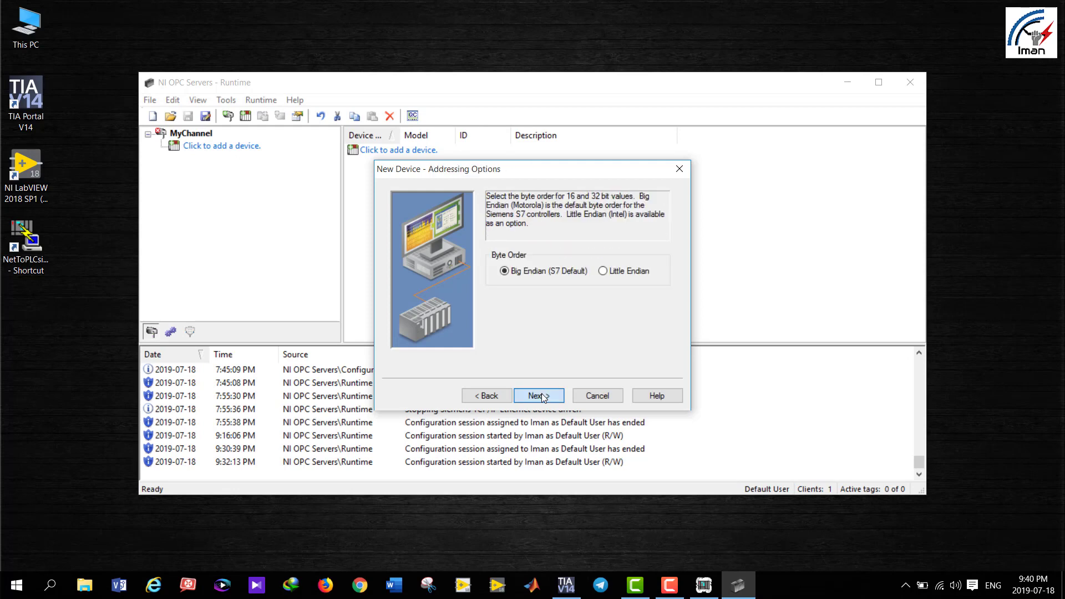
click(543, 398)
click(543, 396)
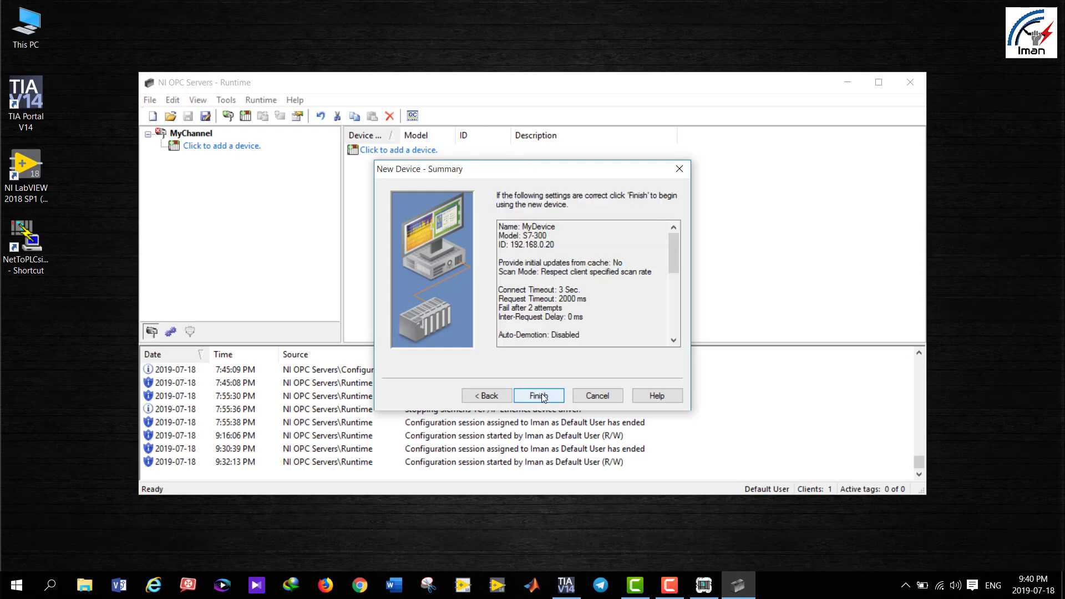
click(539, 396)
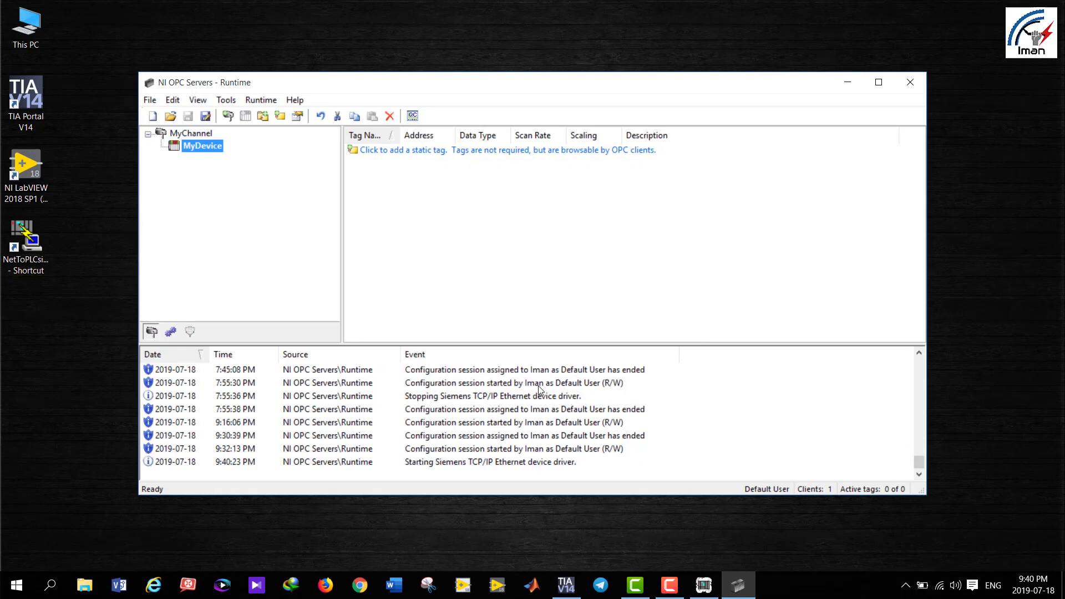
- Add a Boolean static tag Start at address M0.0 to MyDevice
click(400, 152)
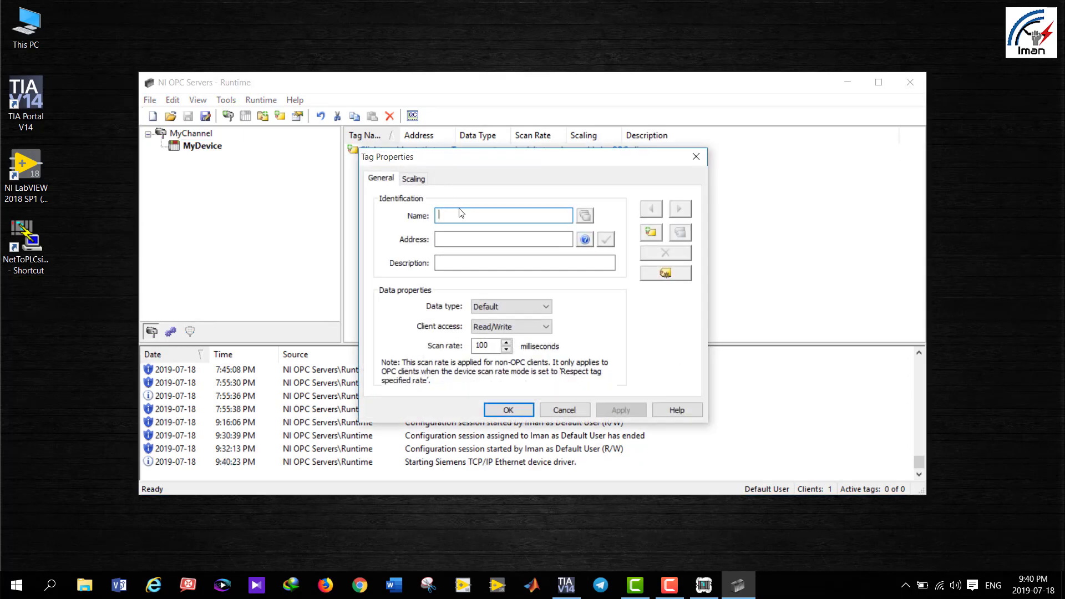
text(Start)
click(452, 237)
text(M0.0)
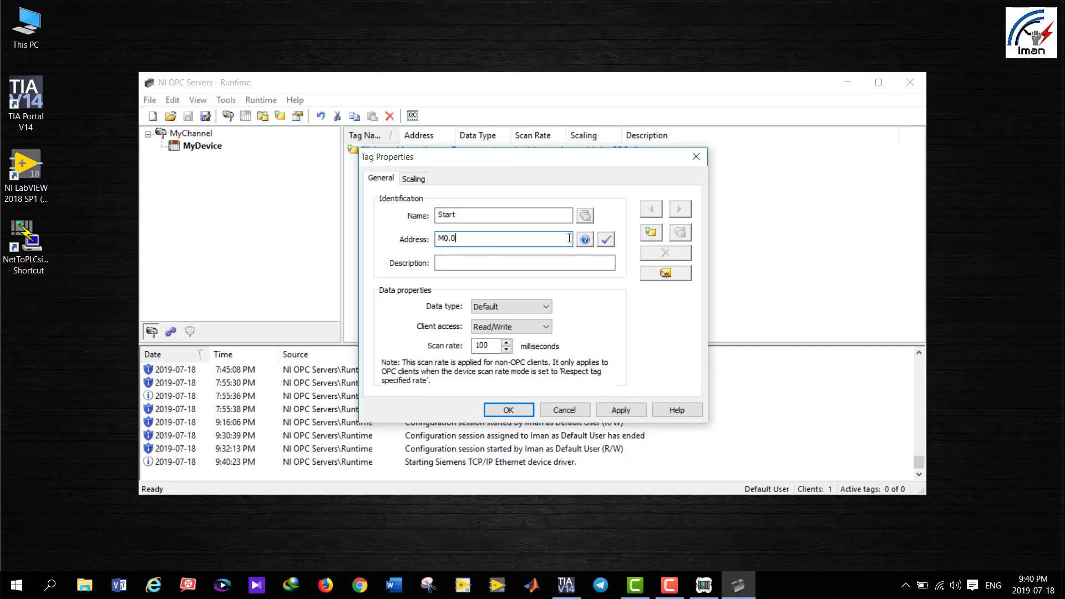
click(605, 239)
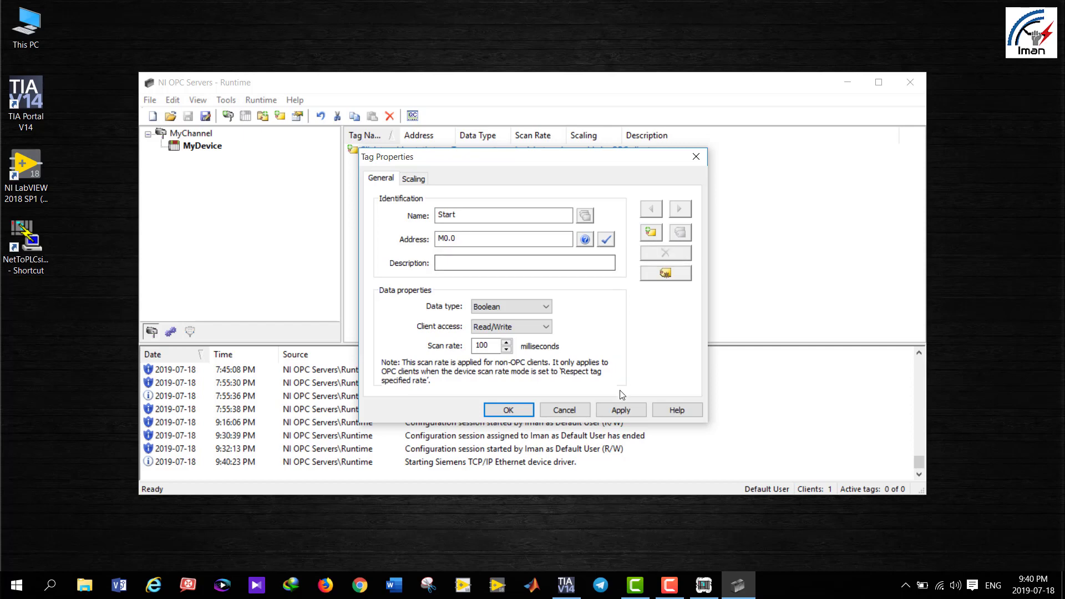
click(622, 410)
- Add a second Boolean tag Light at address Q0.0
click(510, 410)
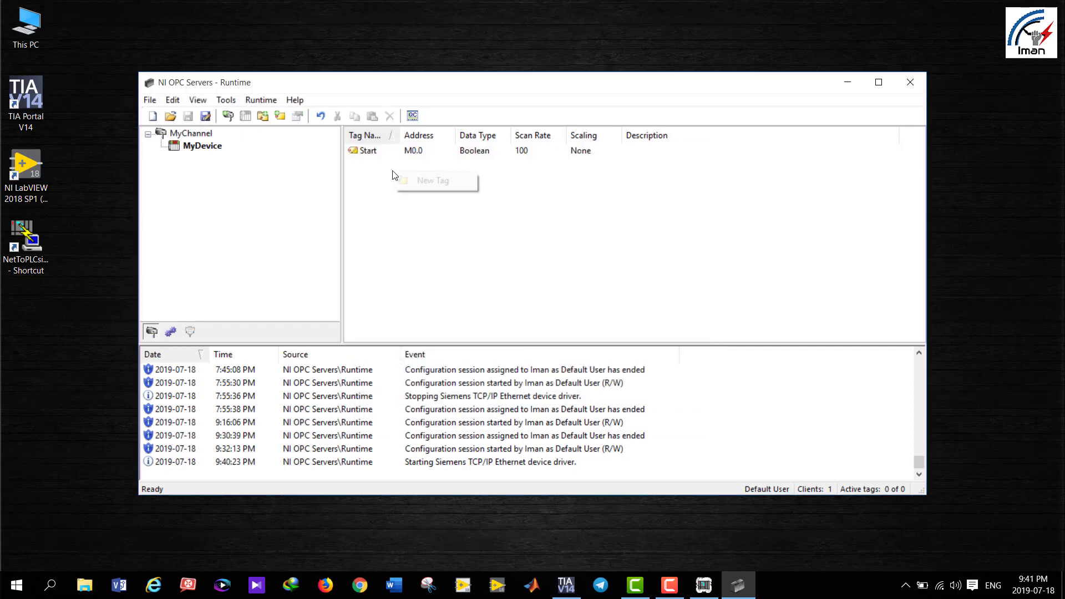
click(403, 180)
text(L)
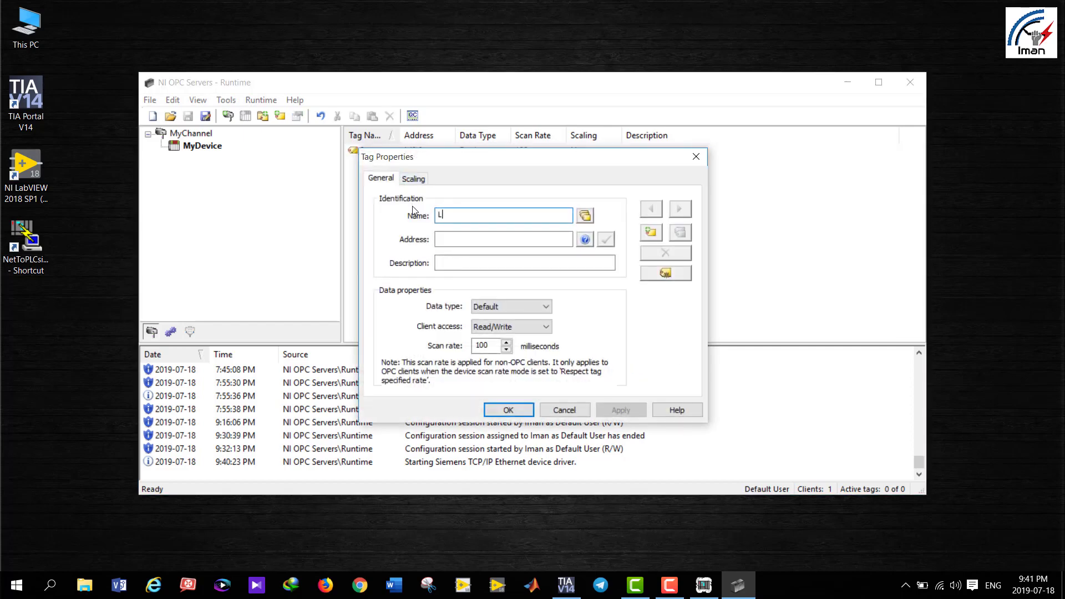
text(ight)
click(469, 236)
text(Q0.0)
click(606, 239)
click(509, 411)
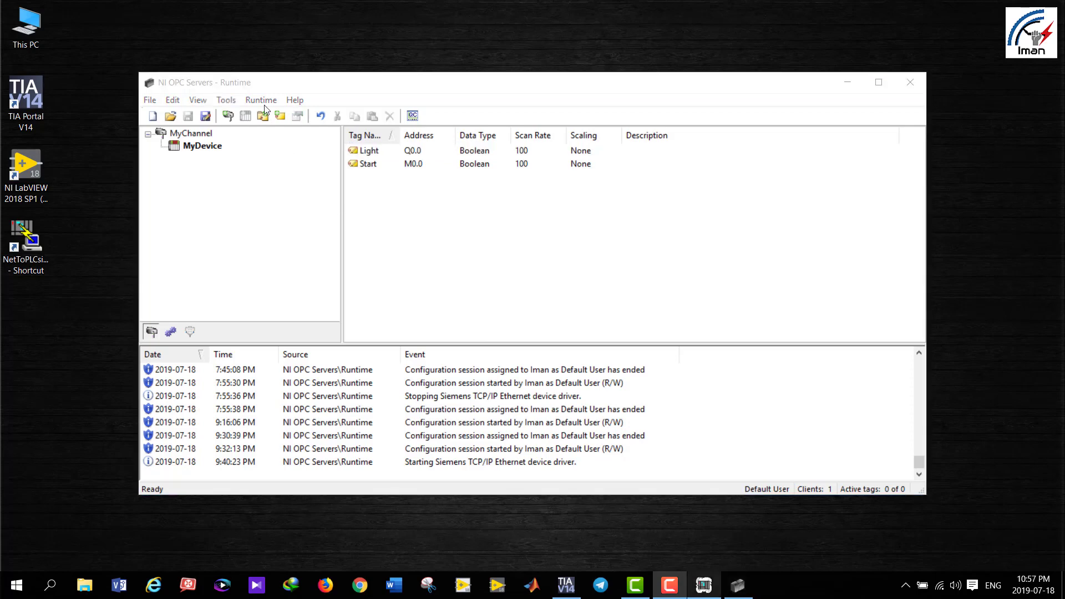
- Disconnect NI OPC Servers from its runtime via the Runtime menu
click(262, 100)
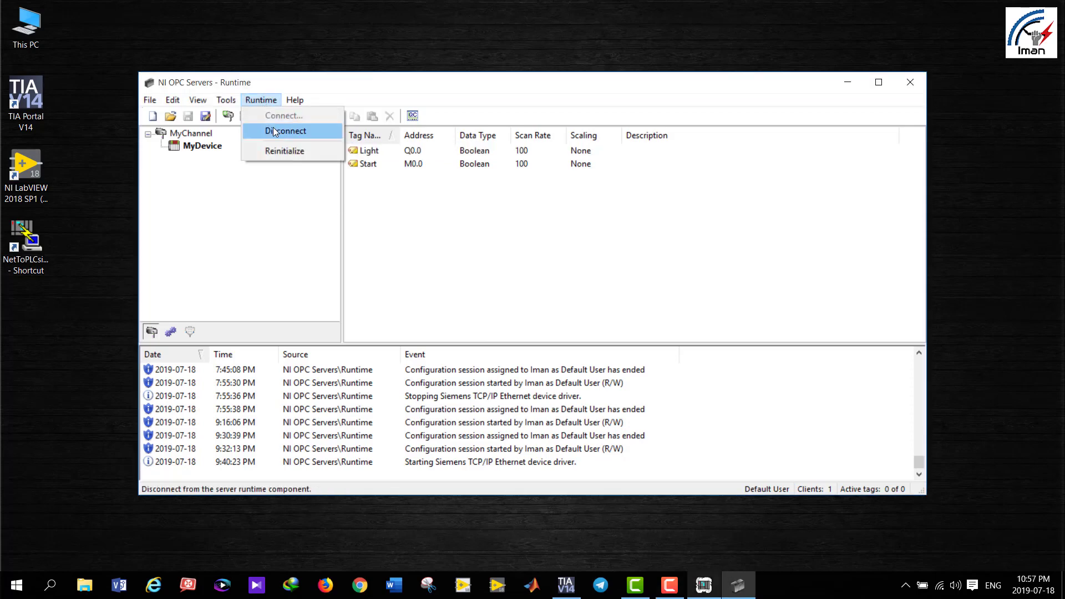
click(285, 131)
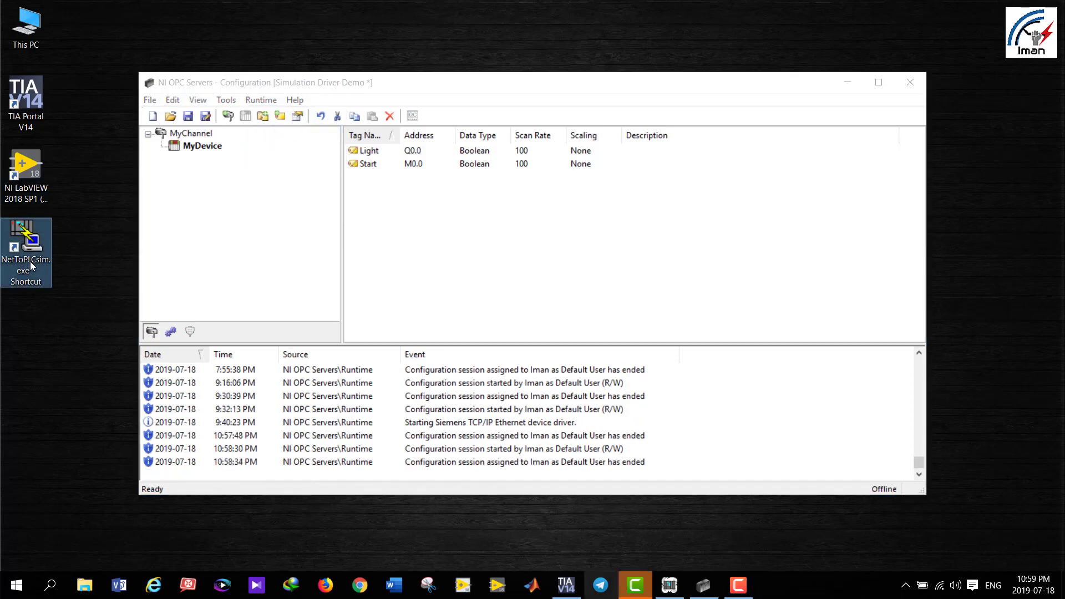
- In NetToPLCsim, add a station mapping 192.168.0.20 to PLCSIM address 192.168.0.1
double_click(31, 264)
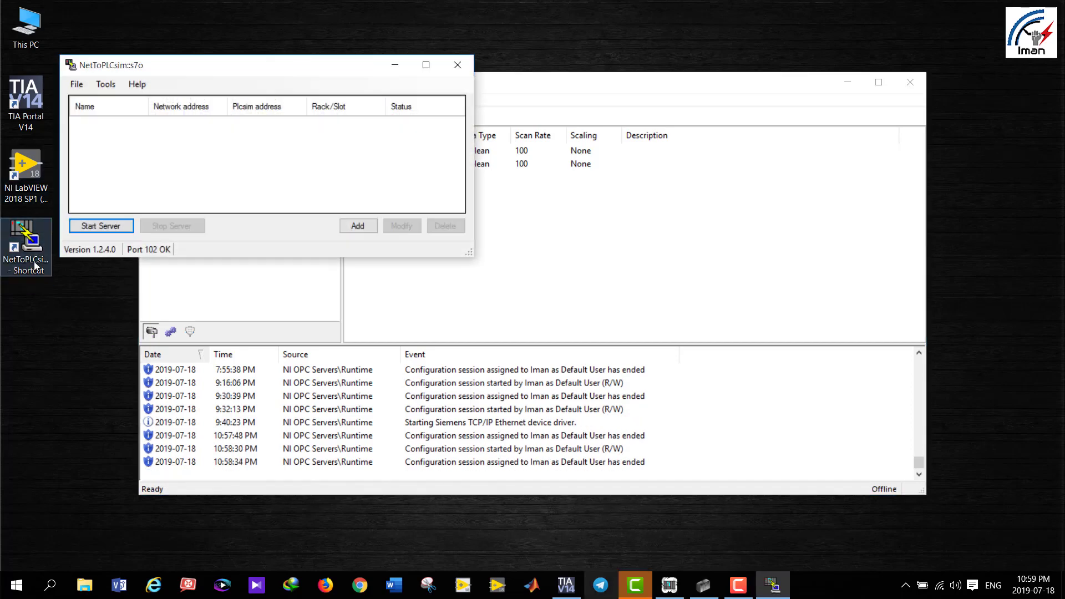
click(346, 227)
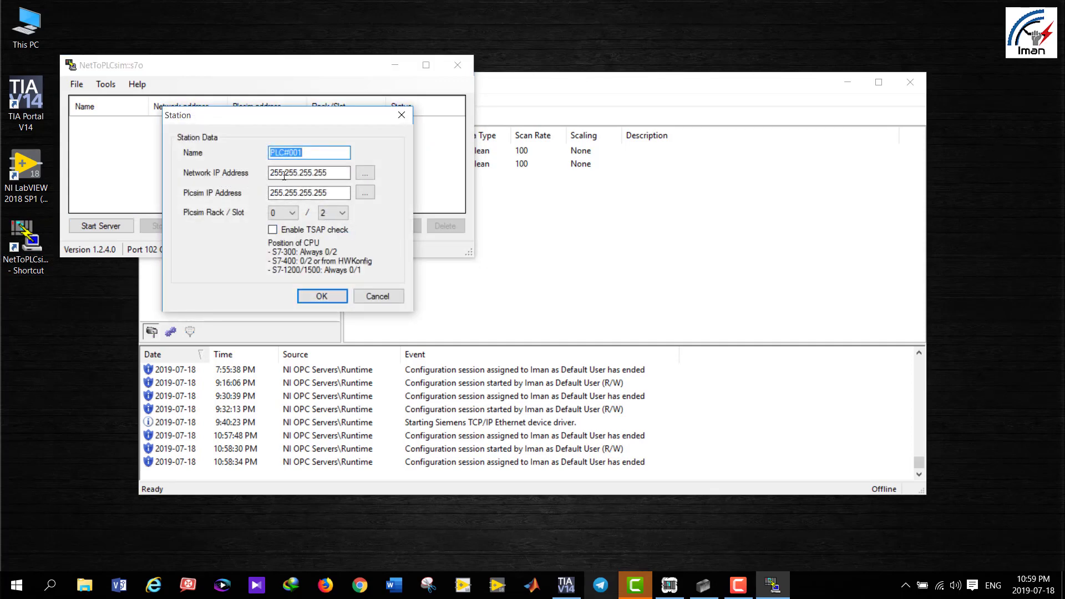
drag(333, 172, 265, 164)
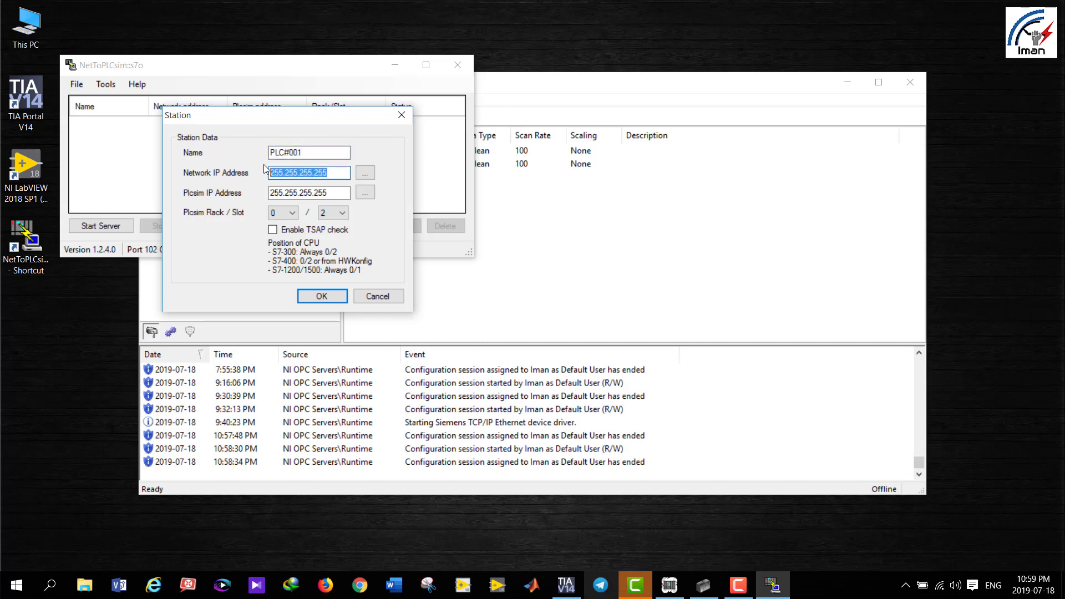
text(192.1)
text(68.0.20)
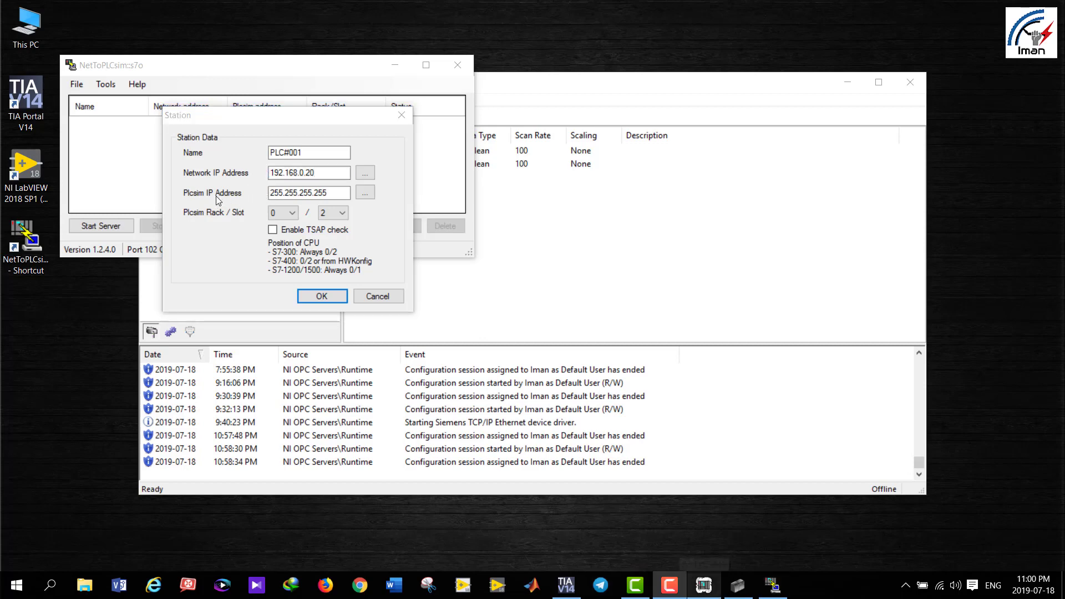
click(366, 192)
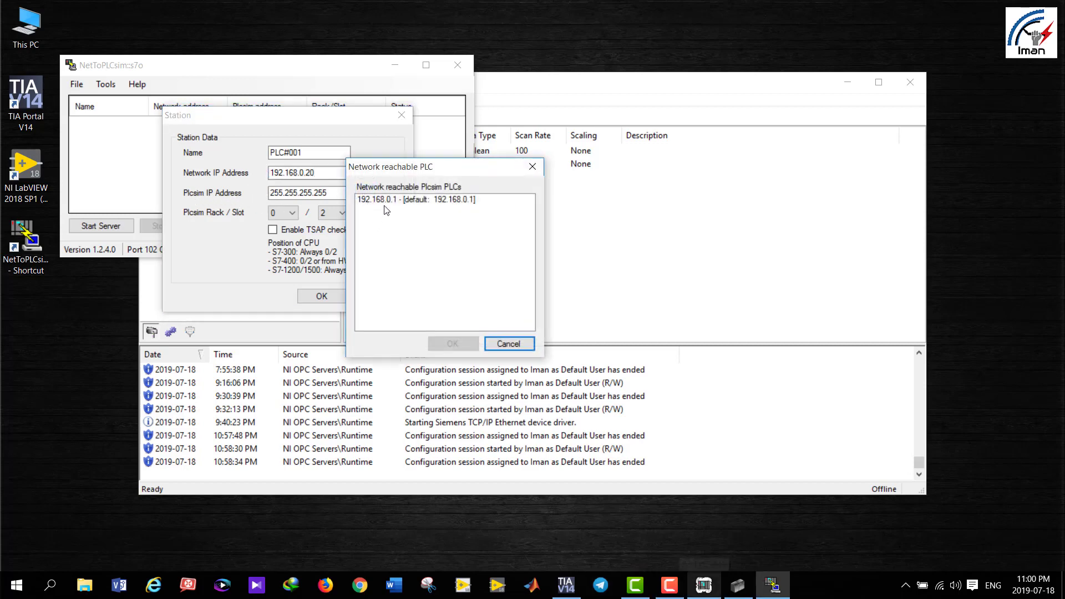
click(387, 201)
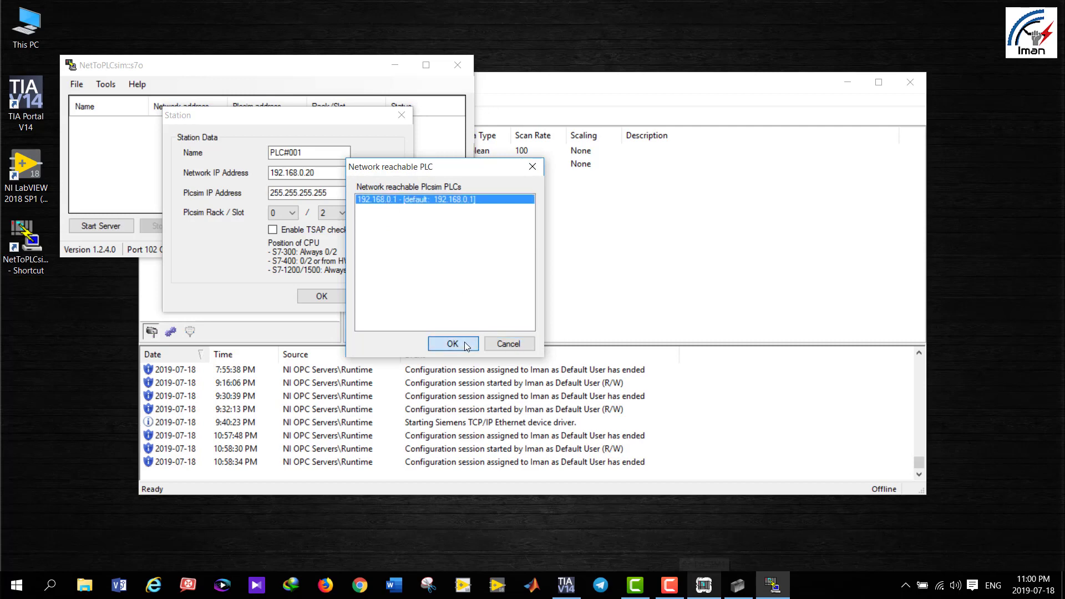
click(466, 347)
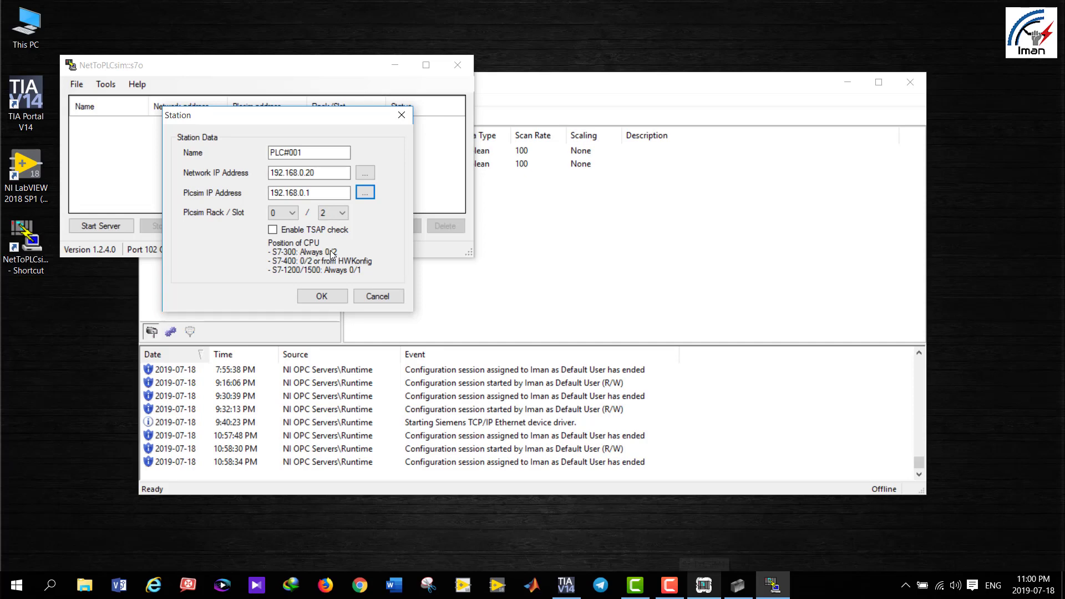
- Save station PLC#001 with rack 0, slot 2 and start the server
click(287, 215)
click(322, 296)
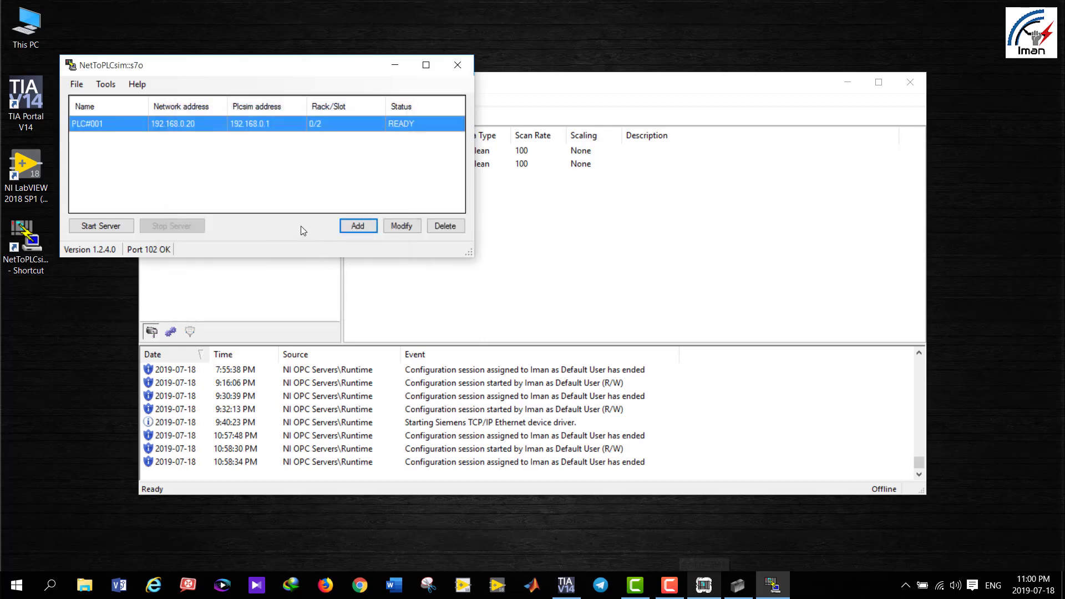
click(101, 225)
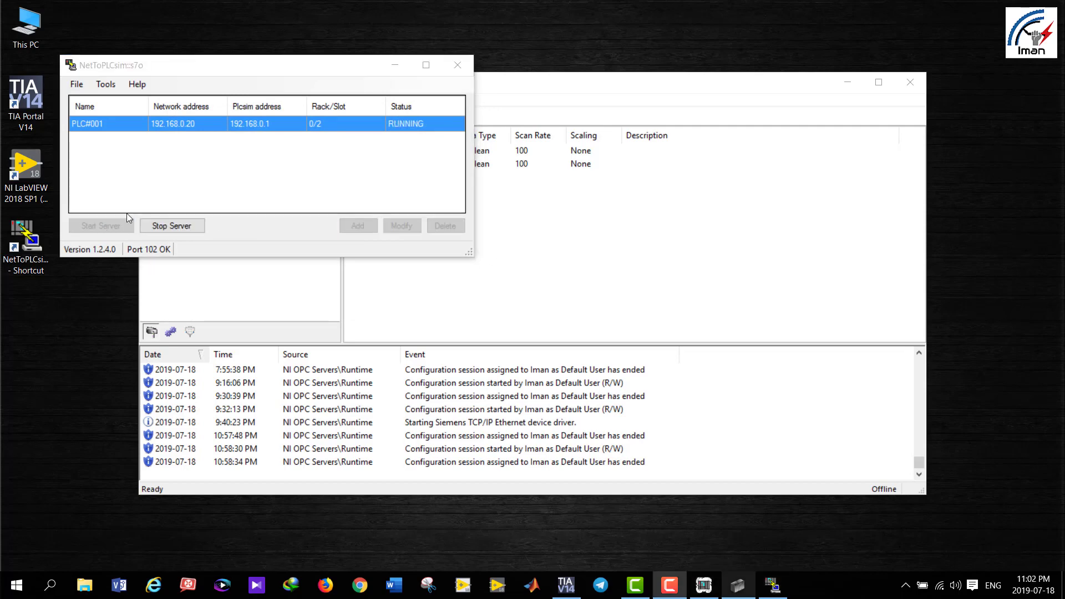
- Connect the configuration to the runtime and save the project as test.opf
click(395, 64)
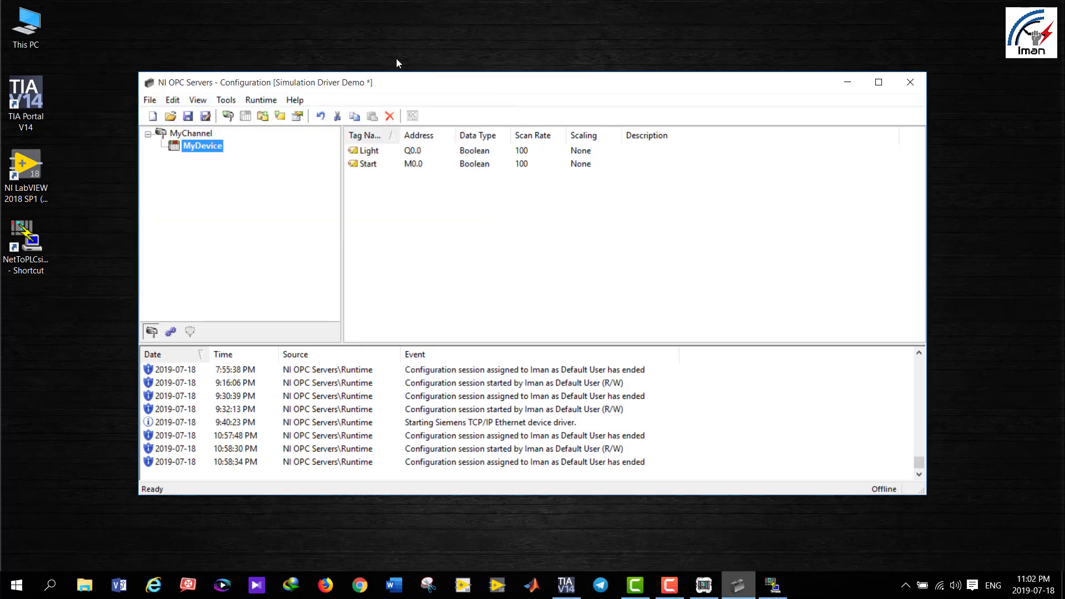
click(260, 100)
click(267, 118)
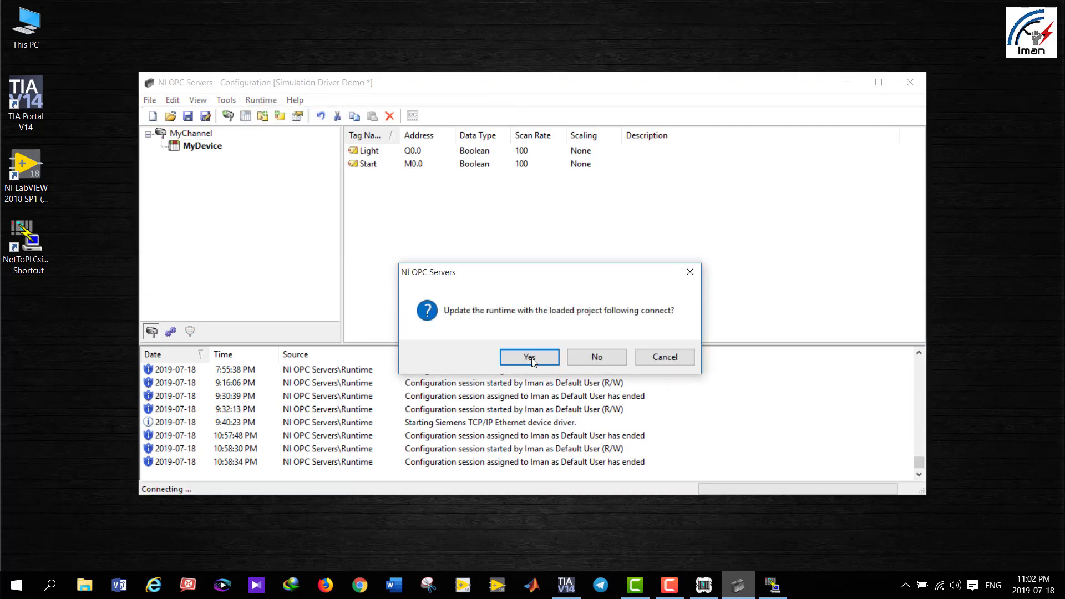
click(541, 357)
click(490, 357)
text(test)
click(550, 417)
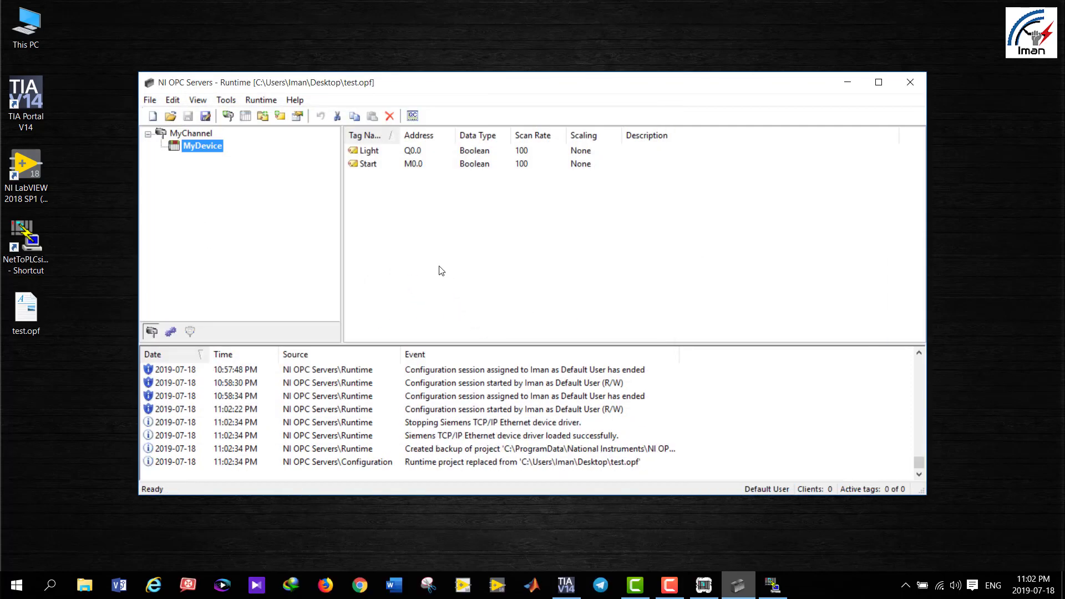
- Watch MyDevice tags in OPC Quick Client while toggling MB0 bit 0 in PLCSIM
click(412, 116)
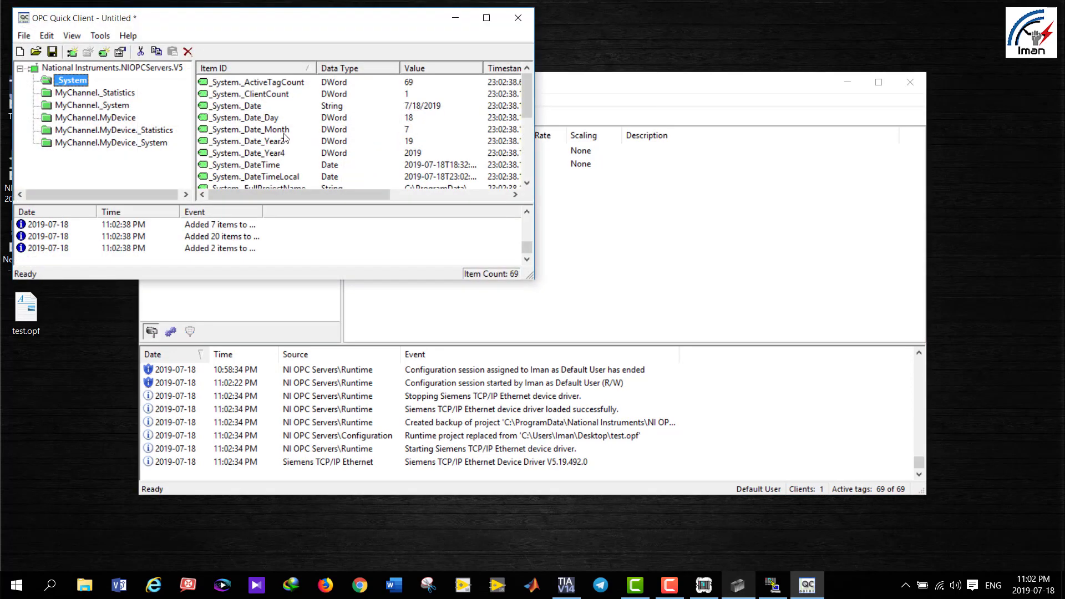
click(96, 119)
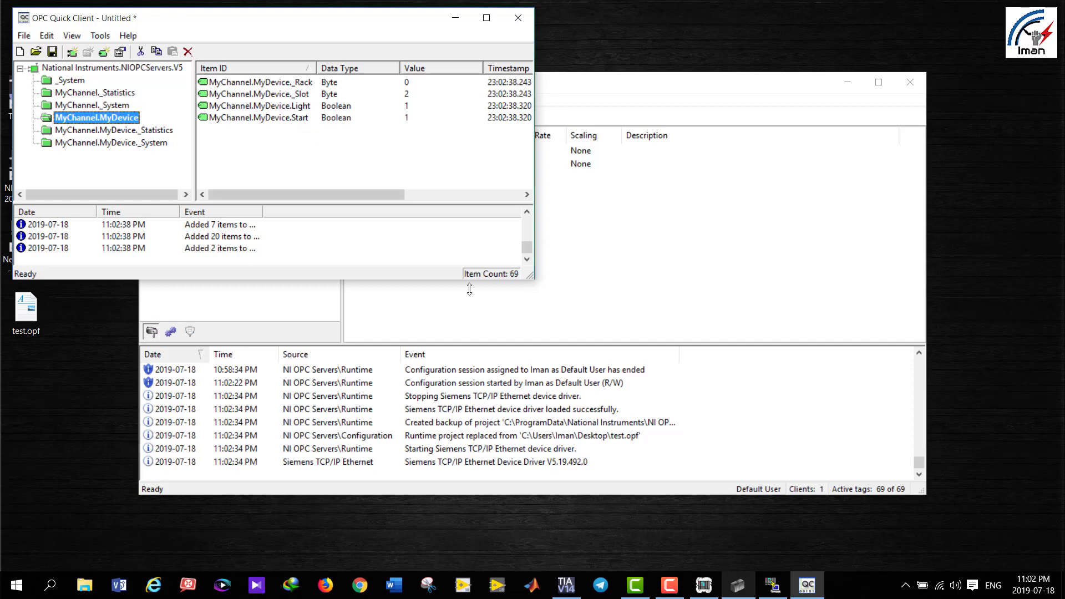
click(703, 585)
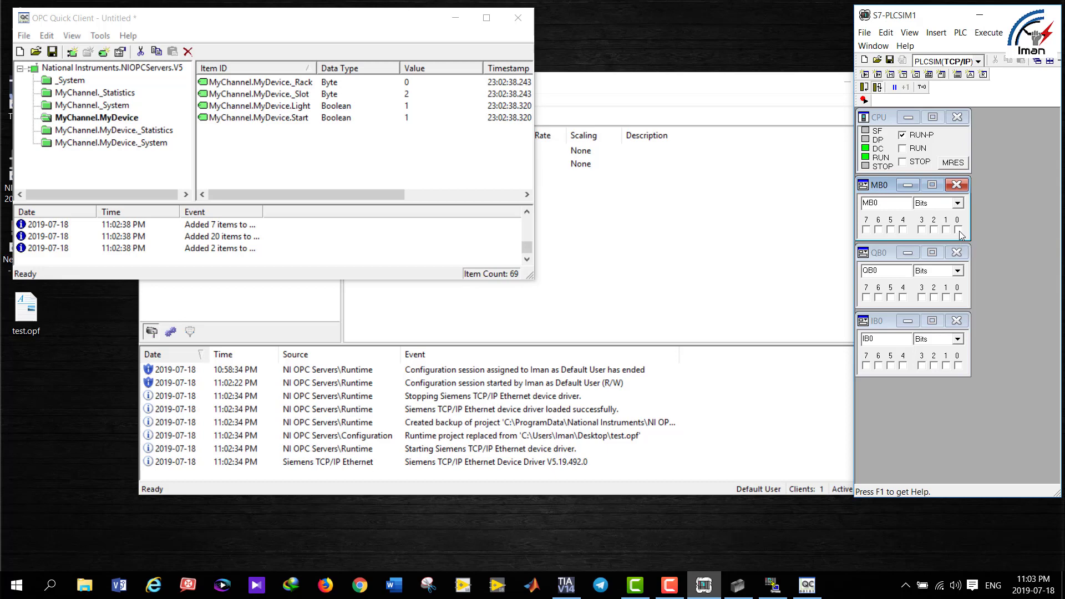
click(958, 230)
click(959, 229)
click(399, 127)
click(455, 18)
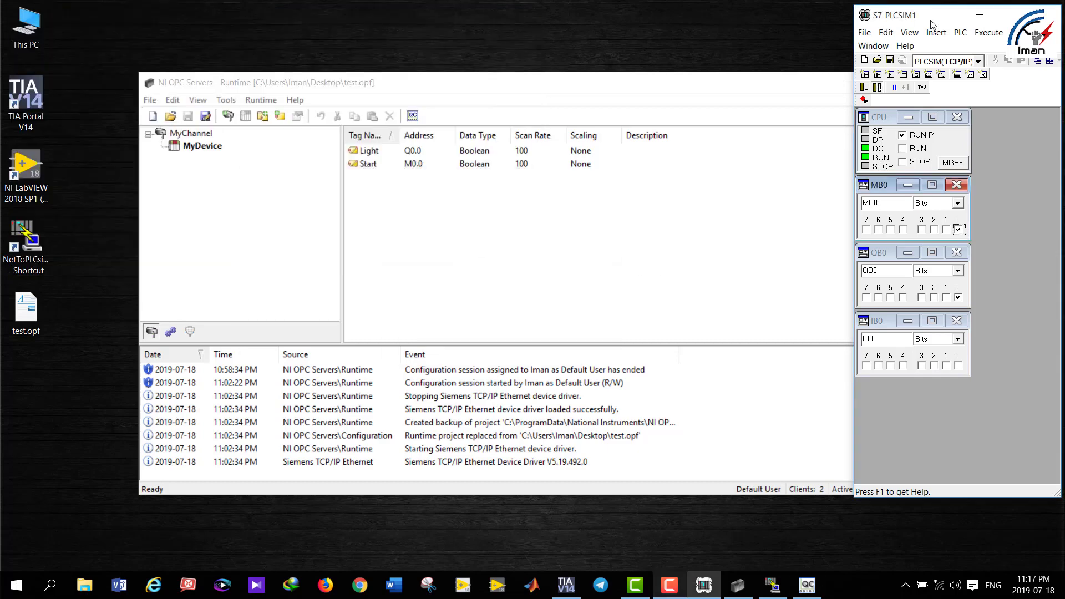
click(980, 14)
- Create a blank LabVIEW project
click(832, 82)
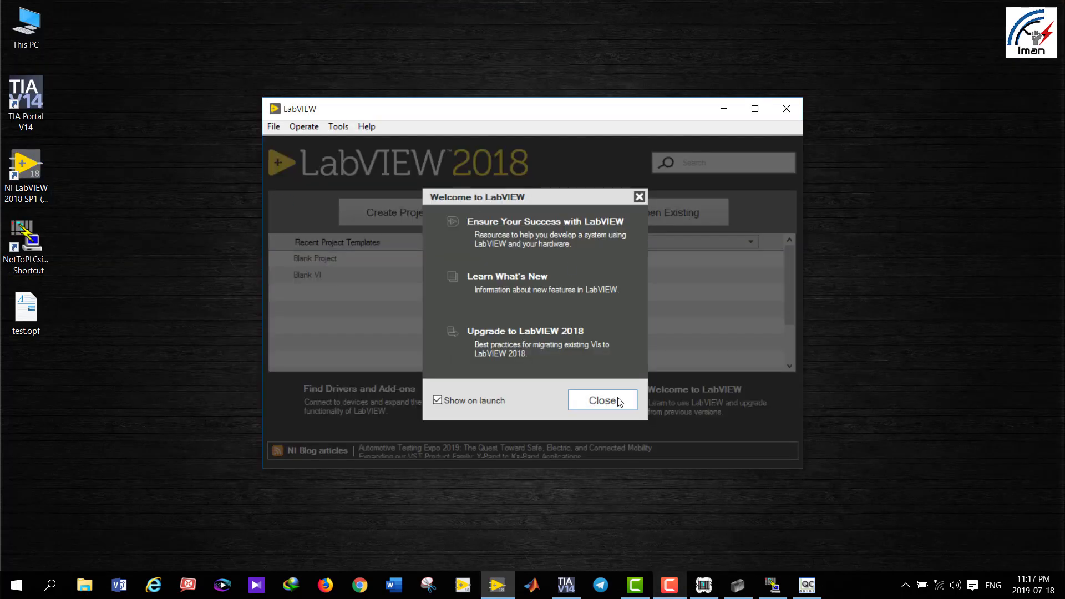
click(603, 400)
click(427, 215)
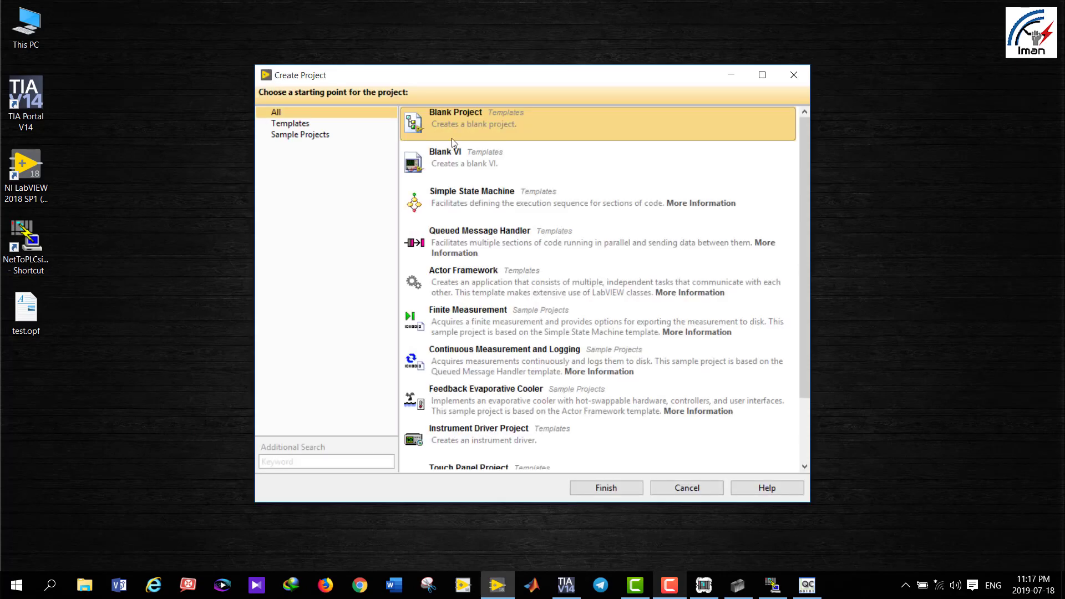
click(580, 484)
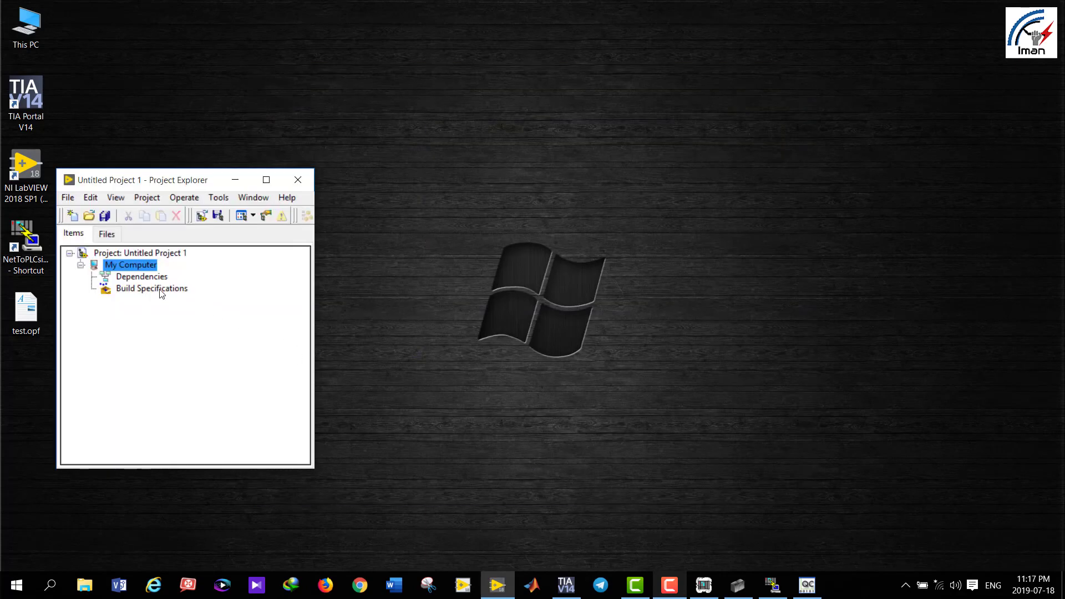
- Add an OPC Client I/O server under My Computer: NIOPCServers.V5, 500 ms update rate
right_click(130, 271)
mouse_move(150, 272)
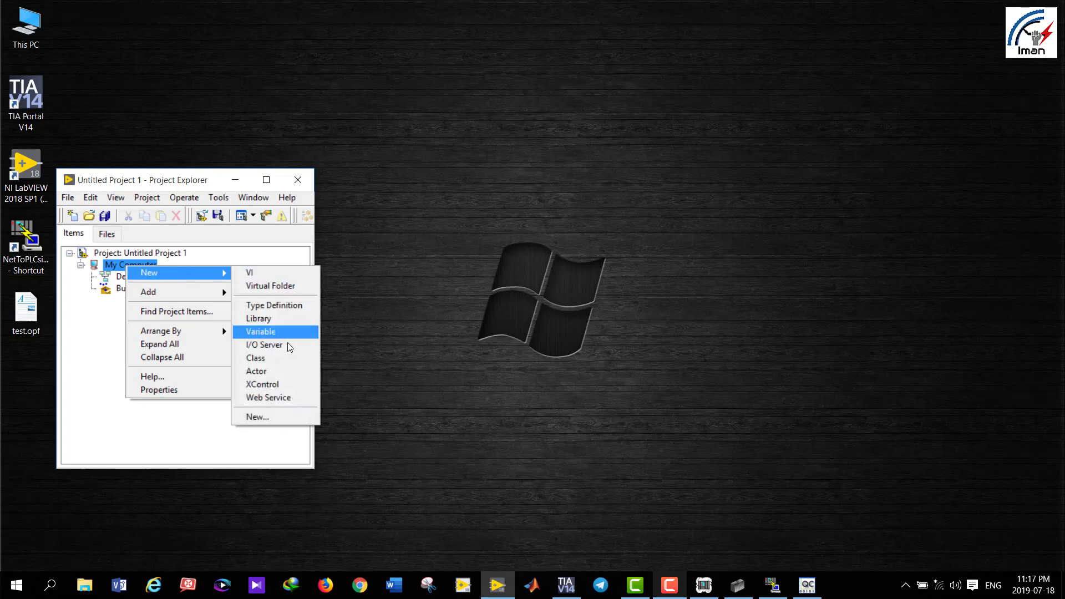
click(293, 350)
click(479, 300)
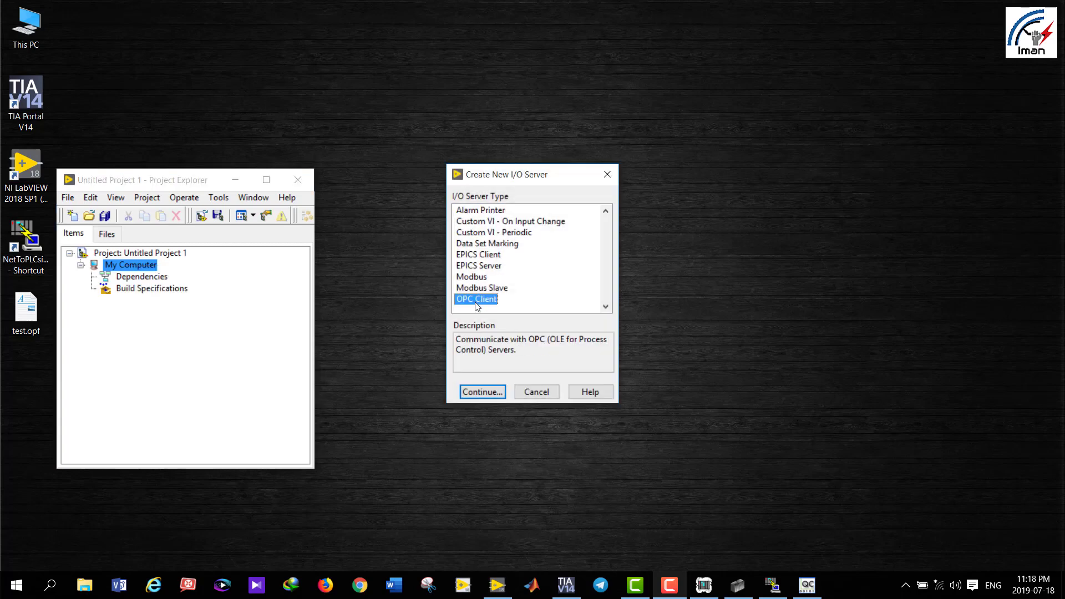
click(476, 392)
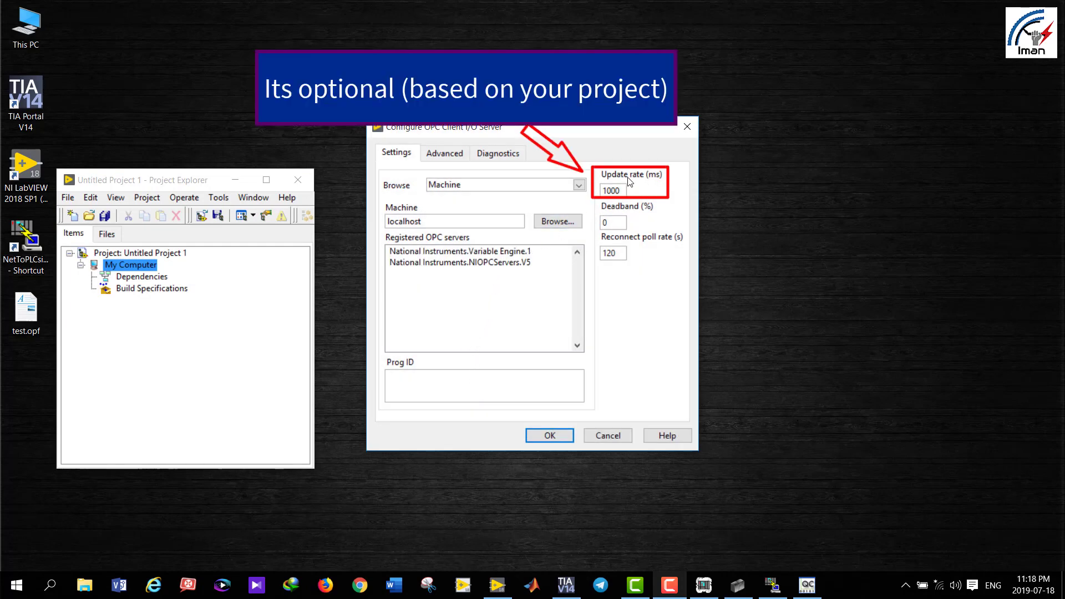
double_click(619, 191)
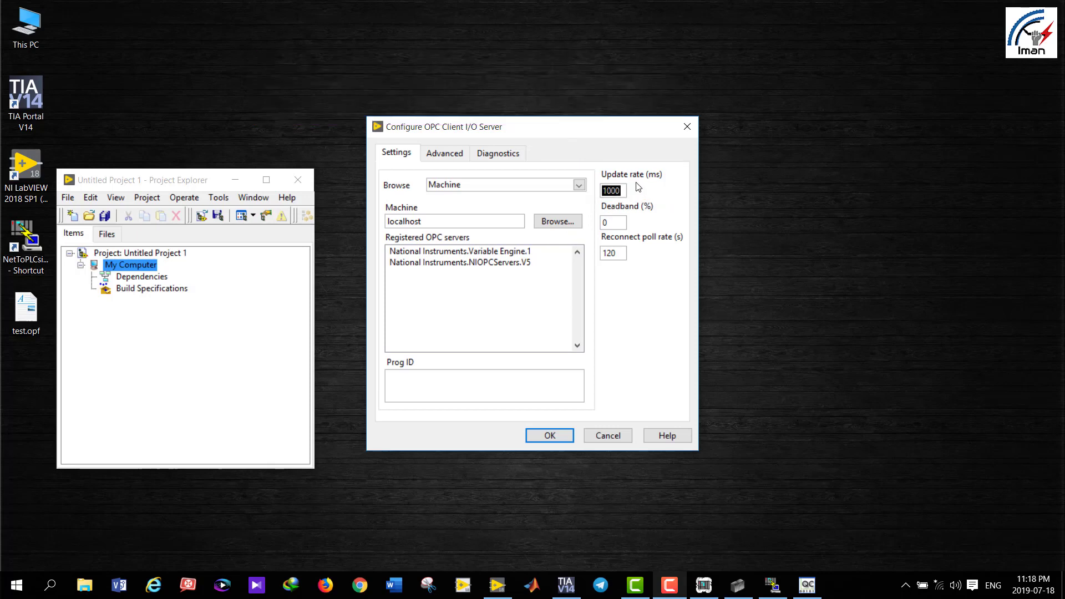
text(500)
click(398, 263)
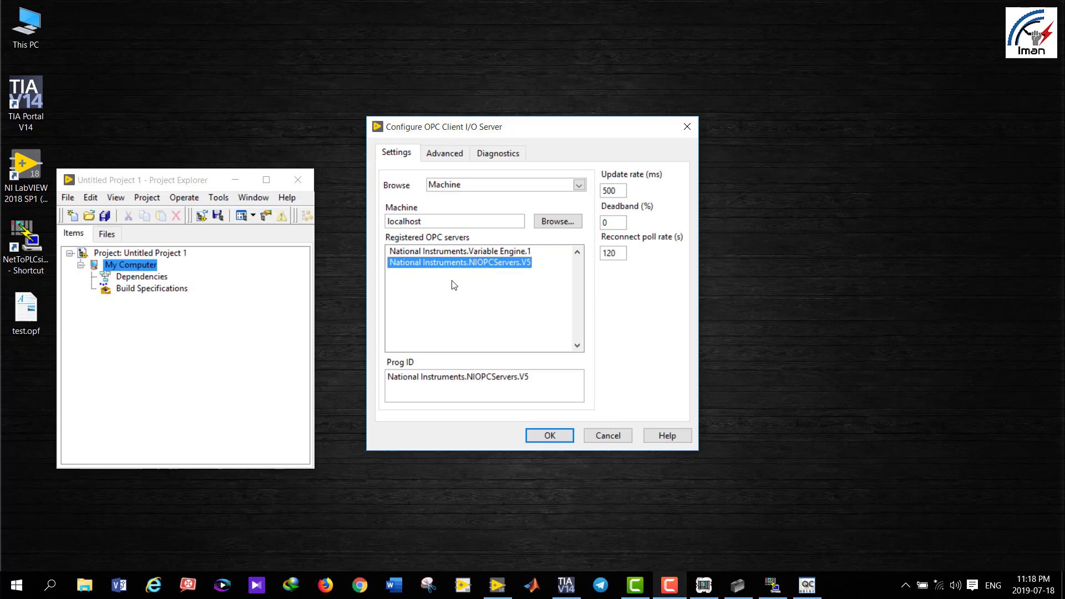
click(546, 436)
click(598, 319)
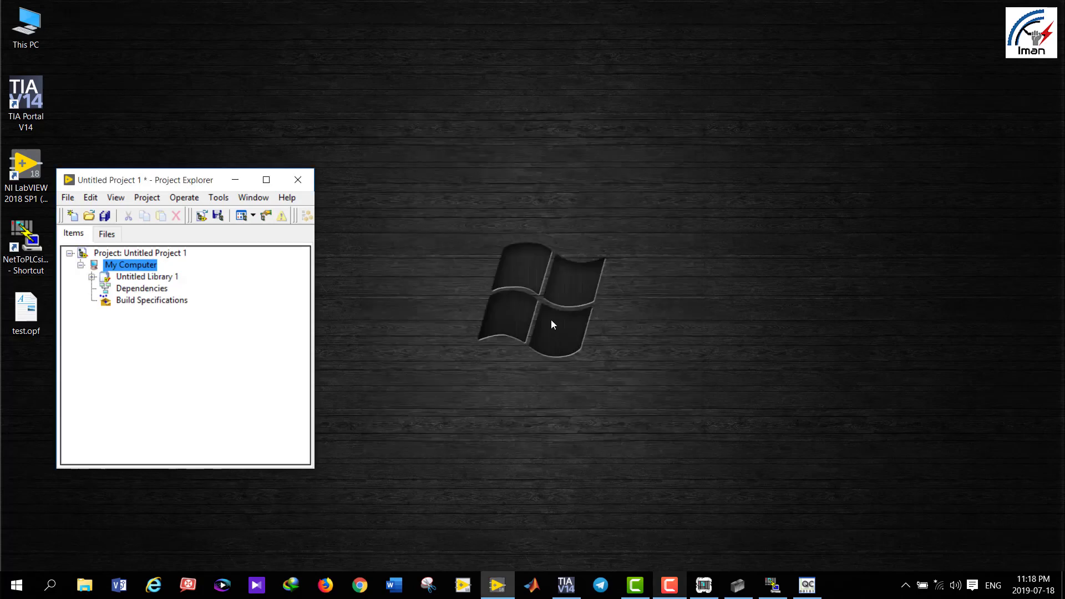
- Create bound variables from OPC1's MyDevice tags Light and Start
click(126, 289)
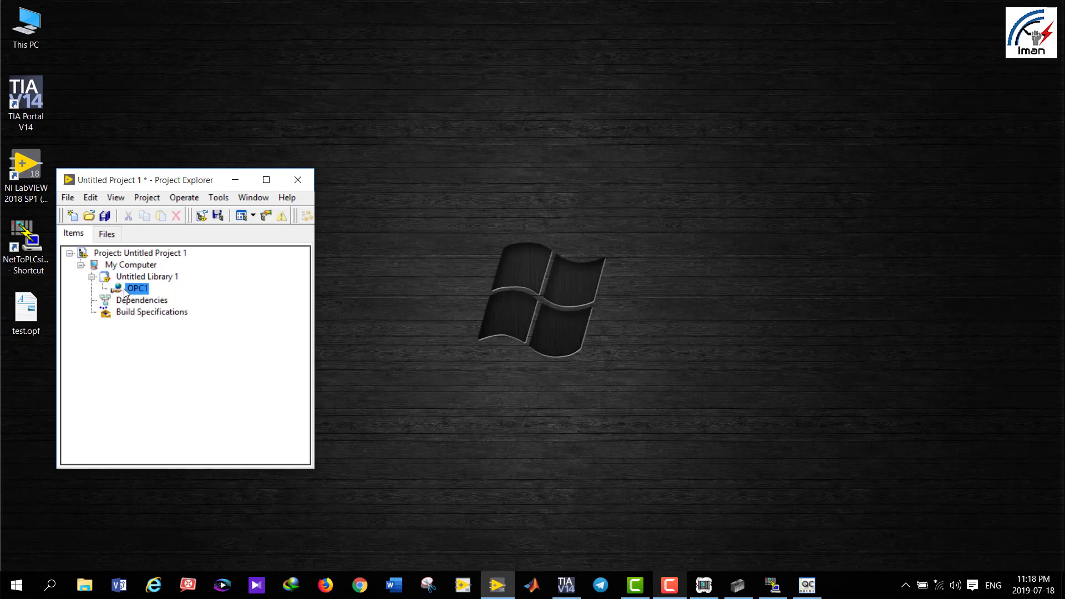
right_click(124, 289)
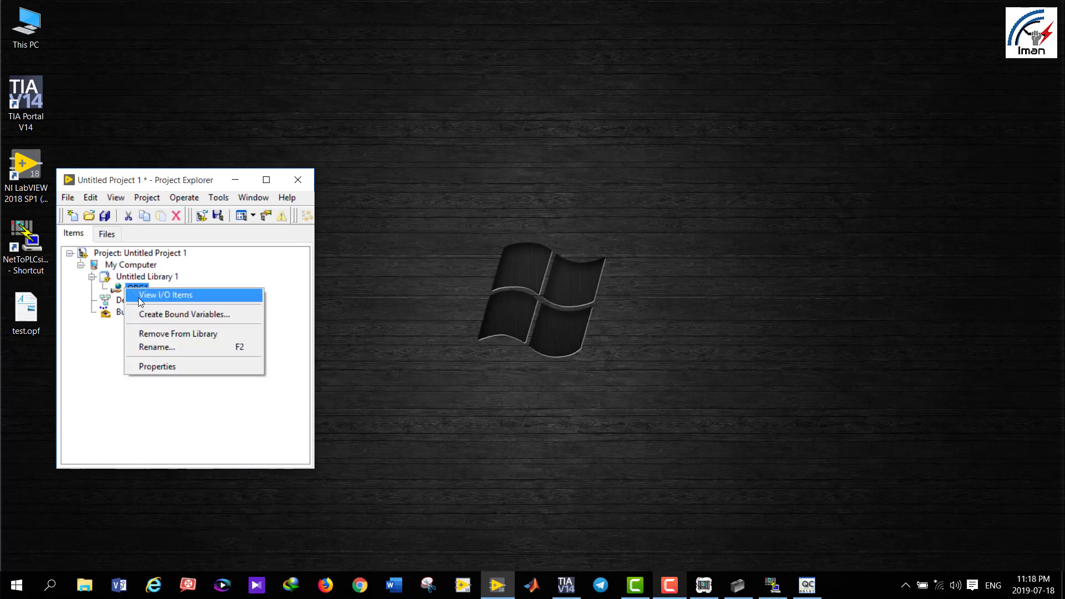
click(161, 314)
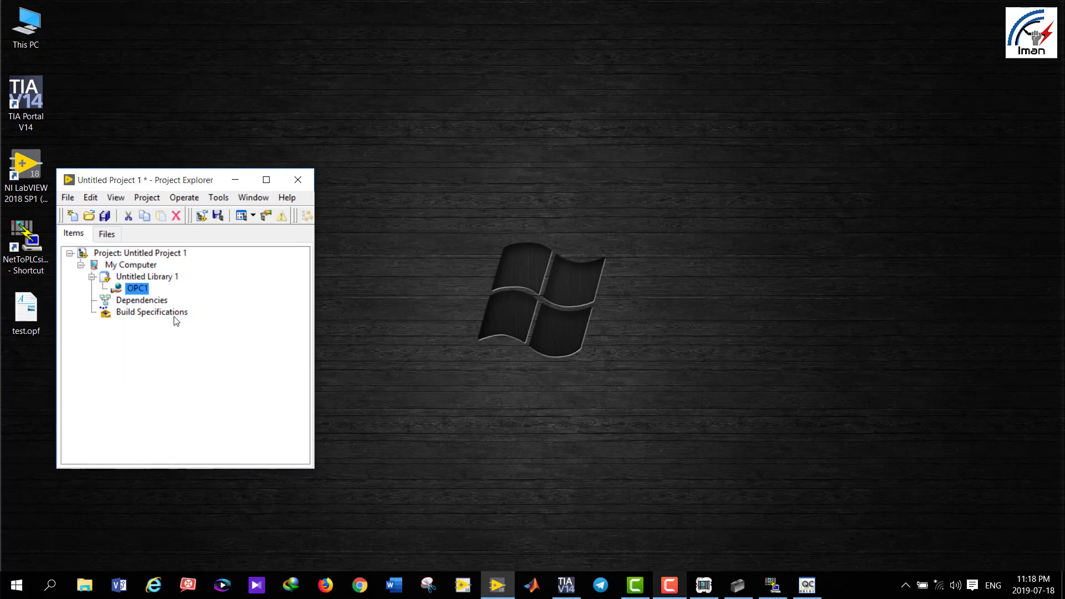
click(307, 206)
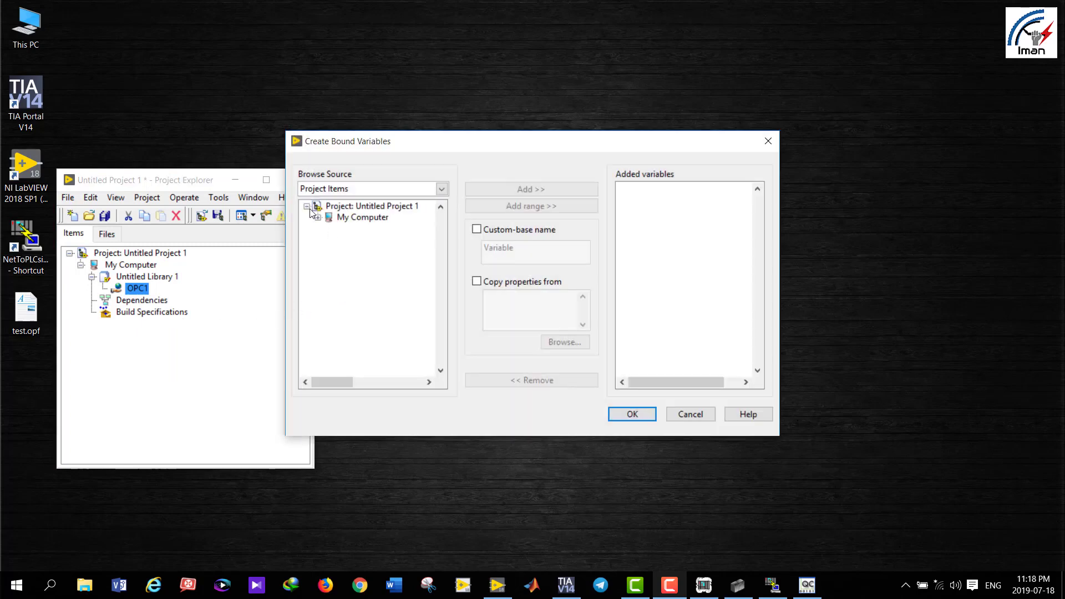
click(328, 228)
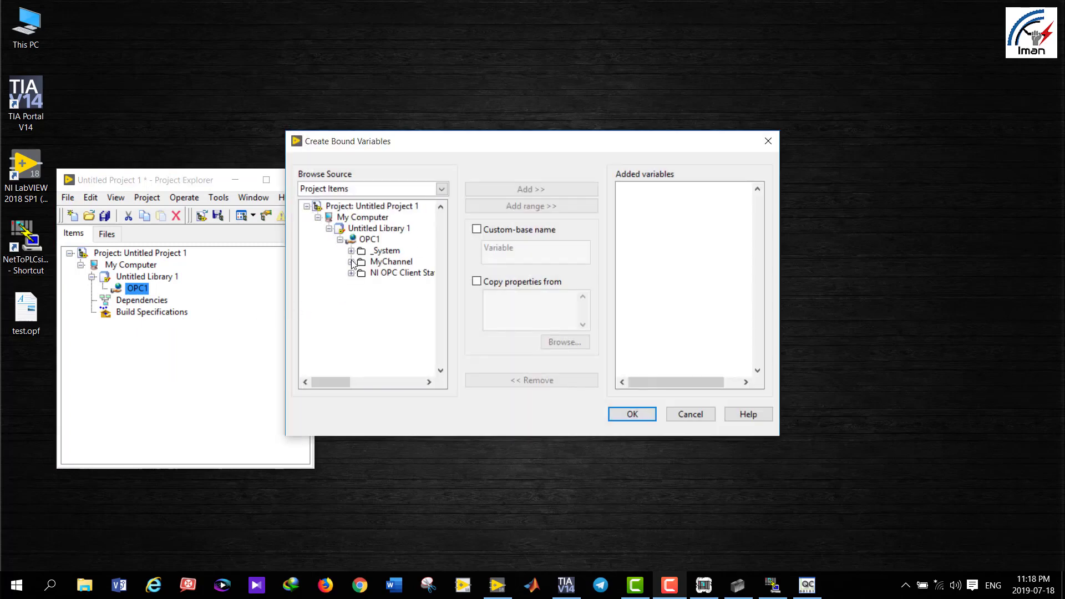
click(350, 262)
click(363, 295)
click(402, 341)
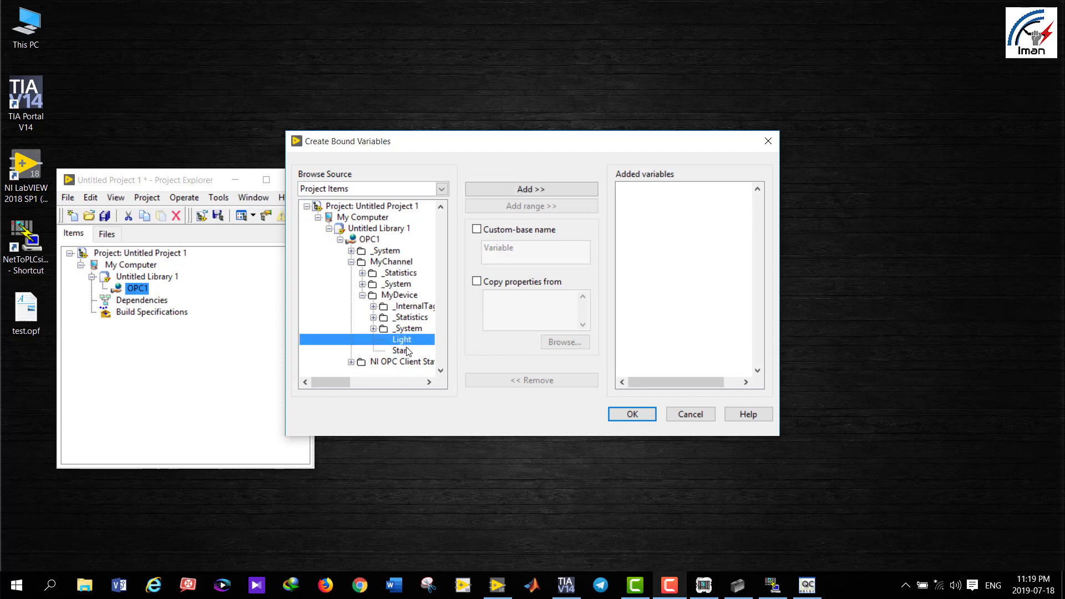
shift+click(406, 350)
click(531, 189)
click(632, 414)
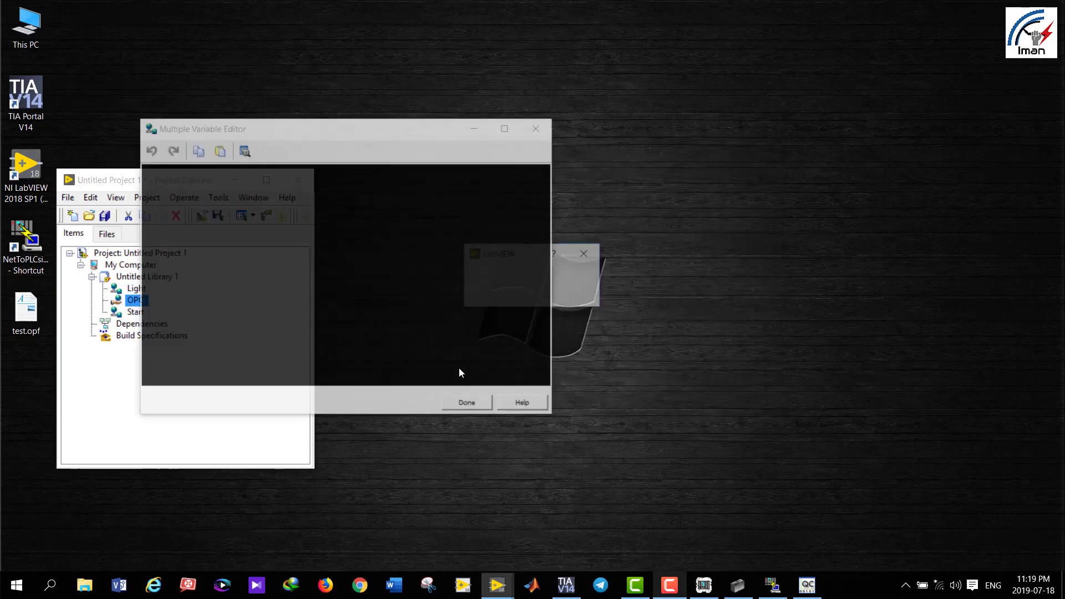
click(470, 407)
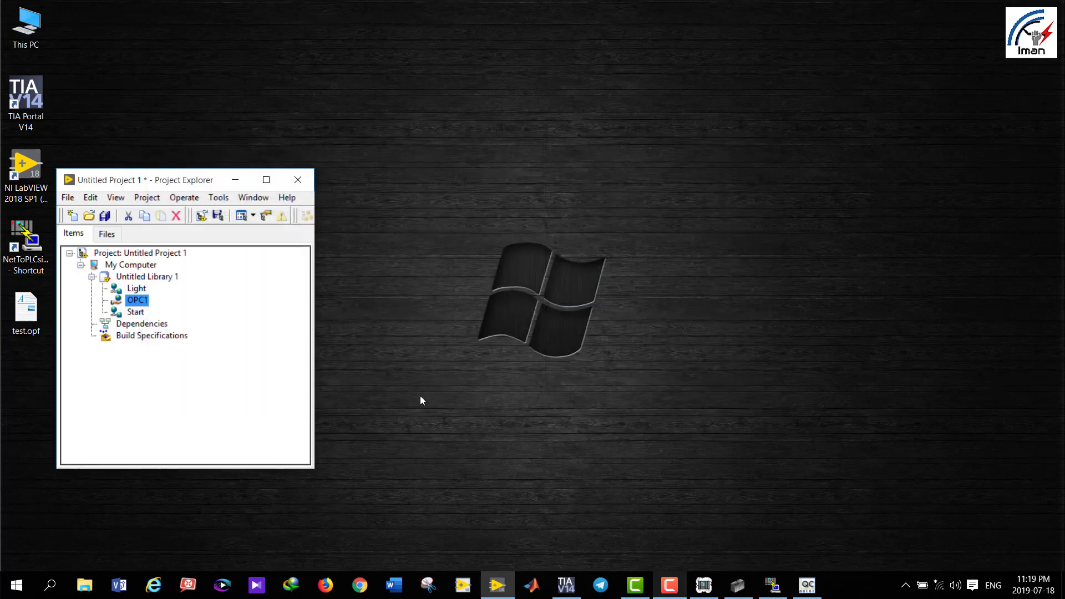
- Create a new VI under My Computer and tile its front panel and block diagram
right_click(124, 265)
mouse_move(190, 268)
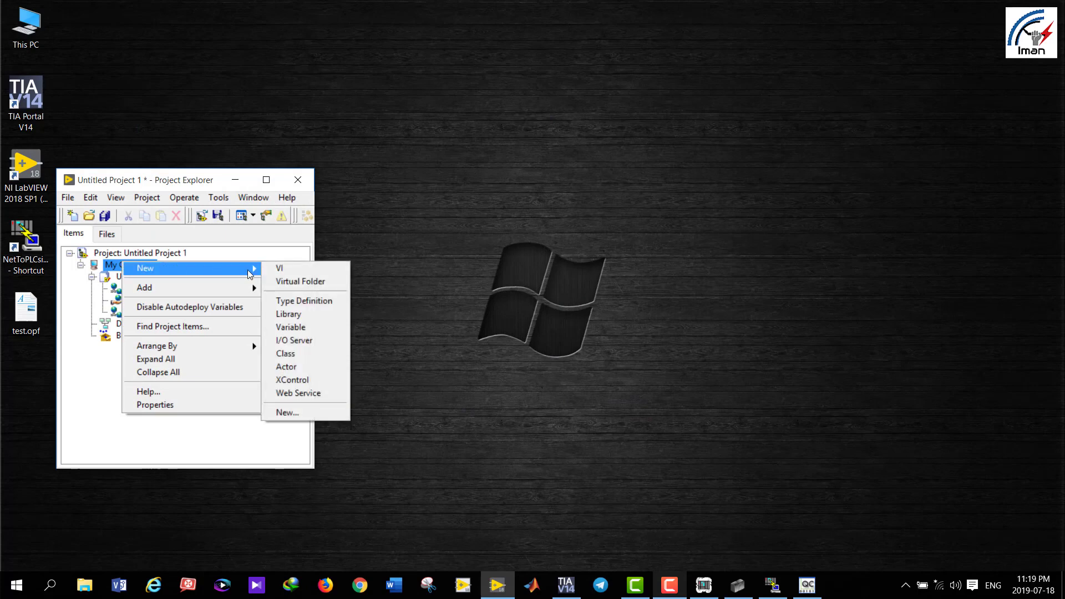
click(274, 272)
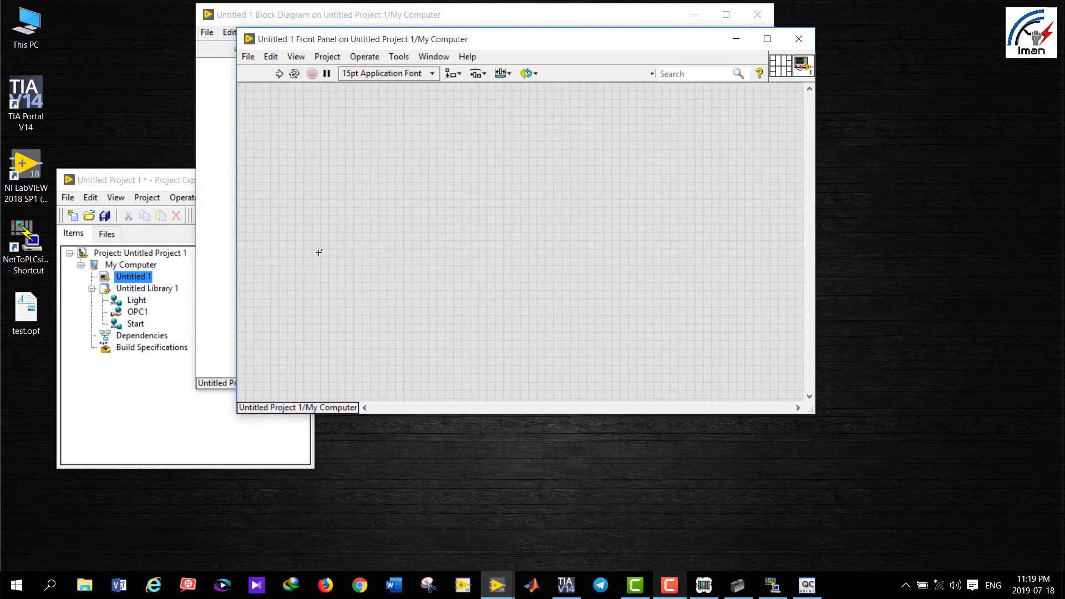
drag(547, 35, 547, 48)
drag(613, 54, 1064, 83)
click(157, 144)
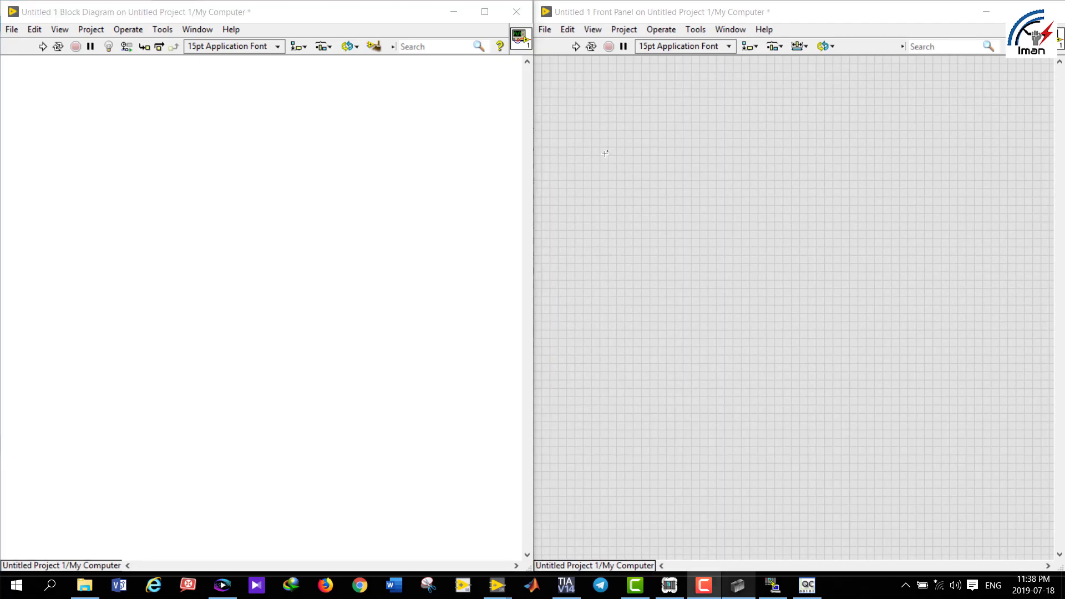
- Place an enlarged push button and a round LED side by side on the front panel
right_click(630, 148)
mouse_move(739, 210)
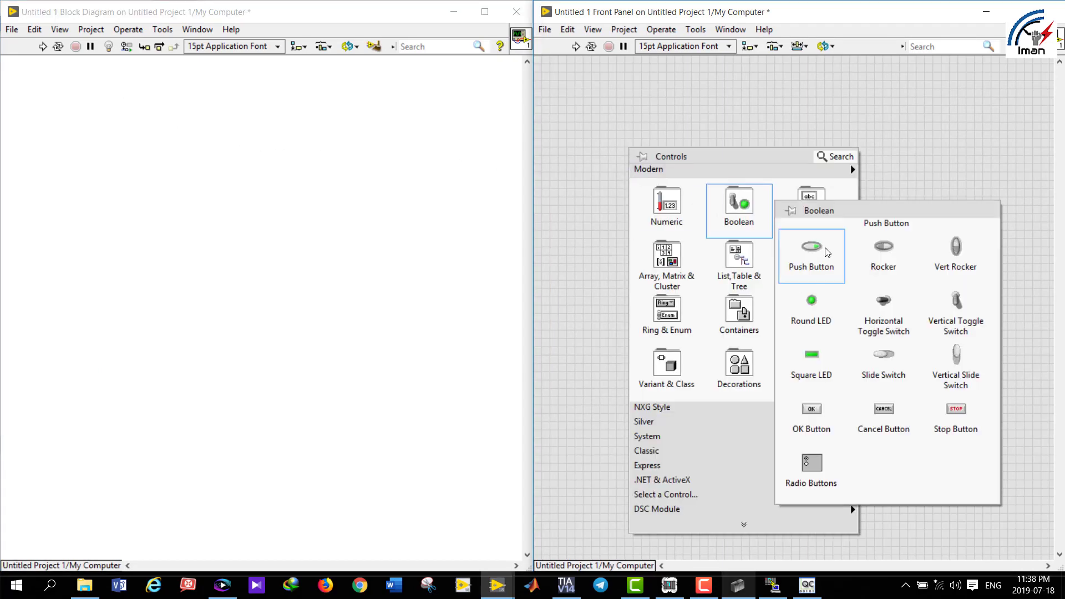
click(812, 248)
click(676, 194)
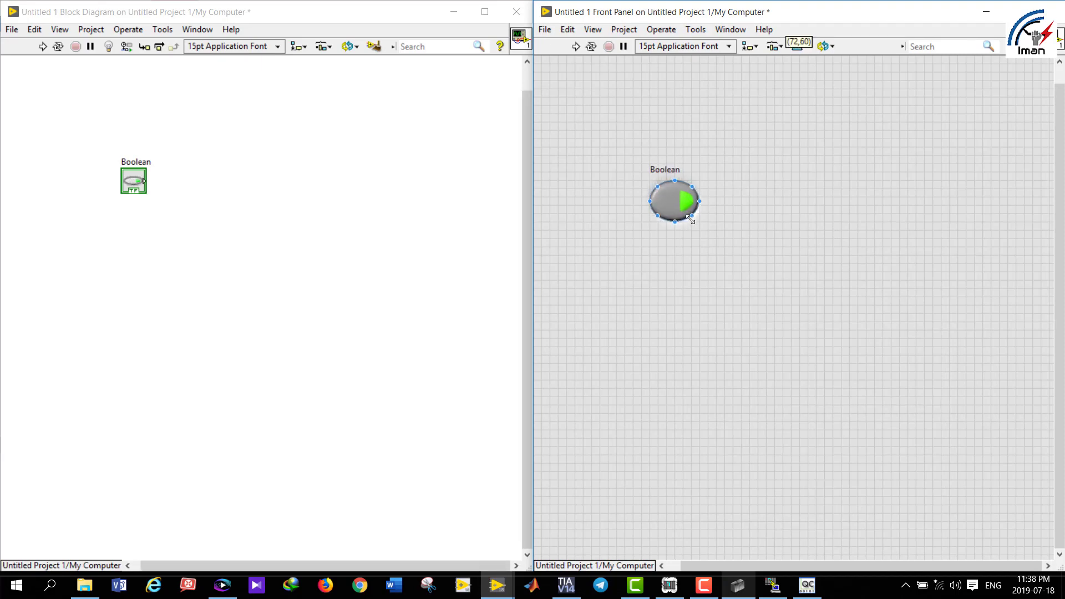
drag(677, 195, 714, 229)
right_click(819, 185)
click(720, 338)
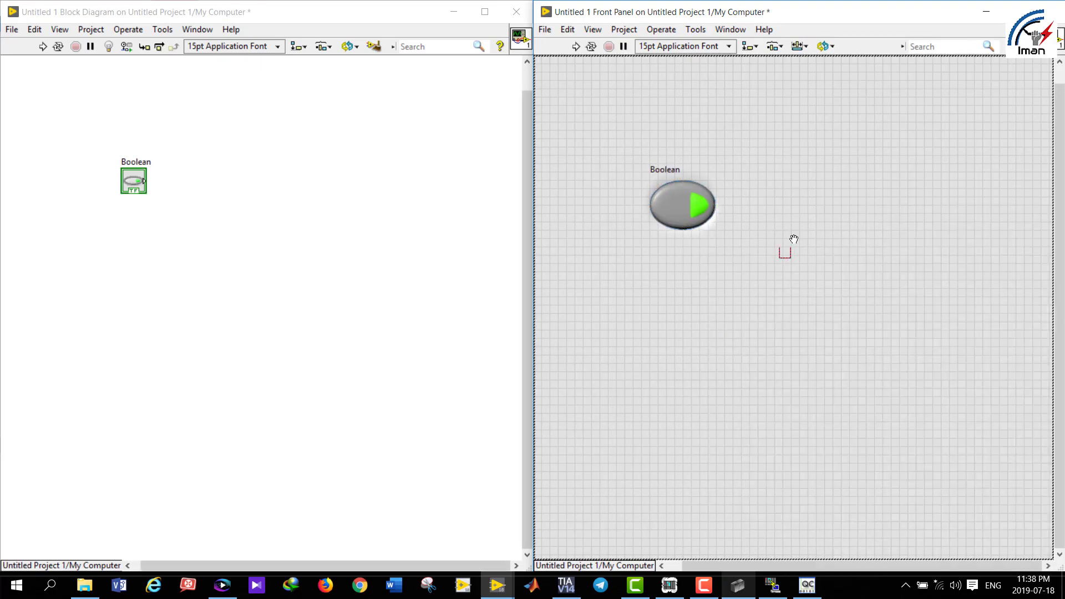
click(840, 198)
drag(853, 211, 872, 227)
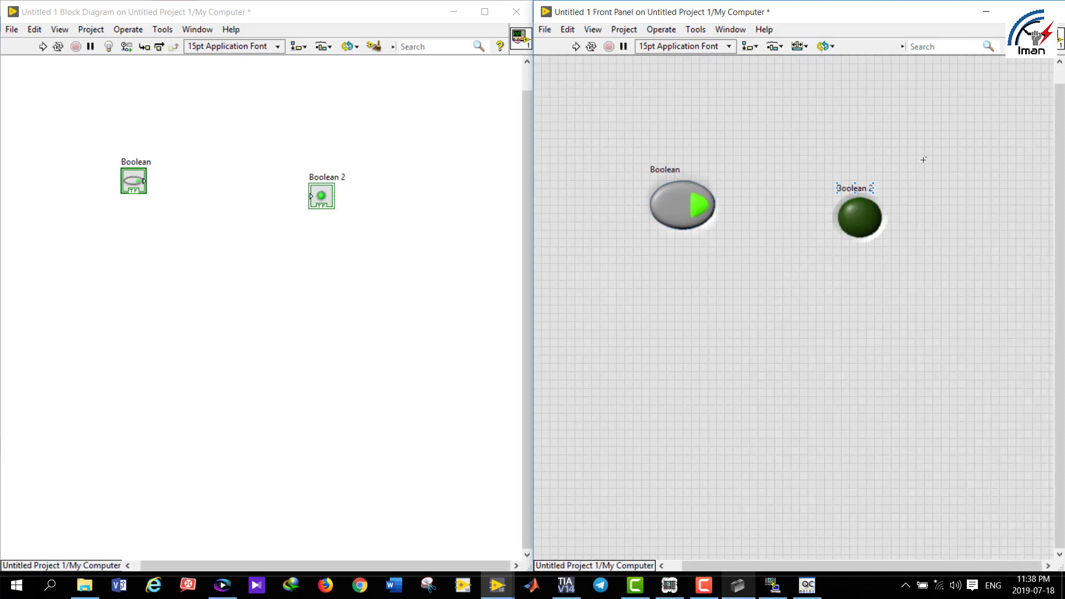
drag(847, 223, 760, 207)
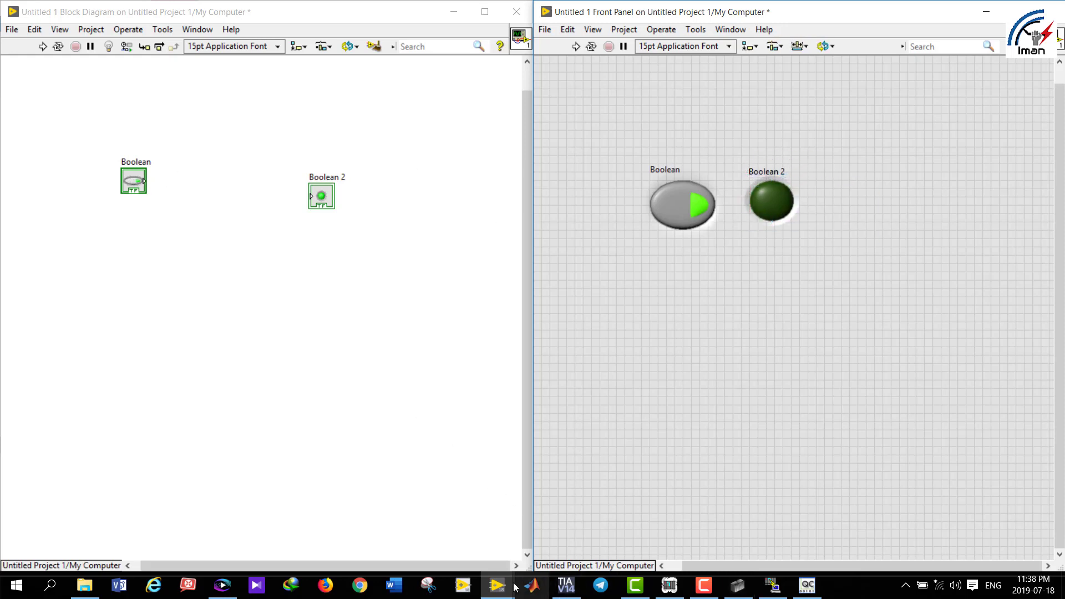
mouse_move(497, 585)
click(415, 533)
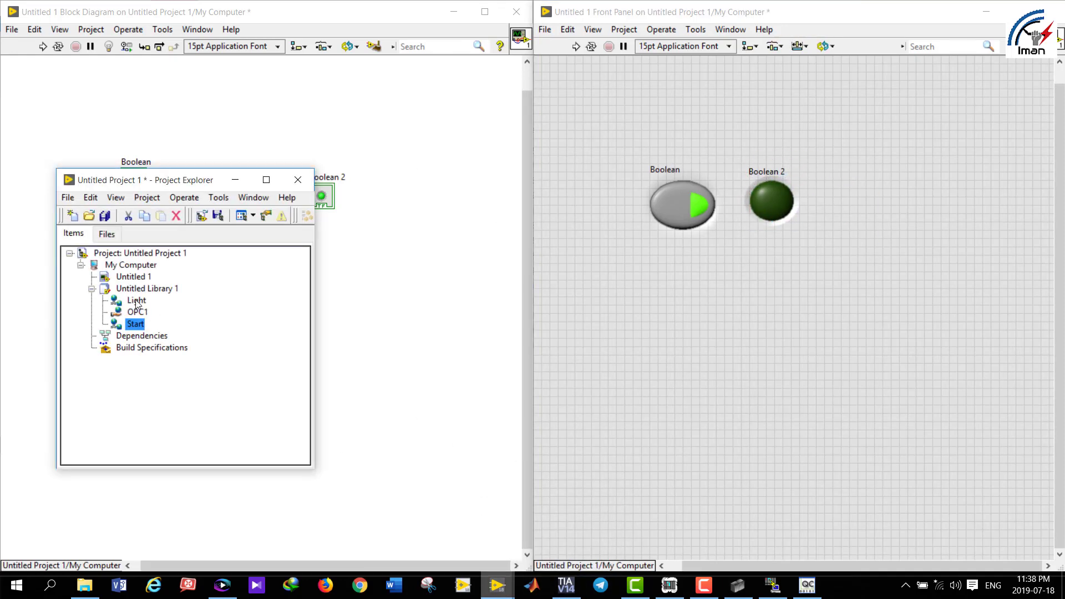
- Put Start and Light on the diagram beside the terminals, setting Start to Write
shift+click(138, 304)
mouse_move(139, 304)
mouse_down()
mouse_move(328, 307)
mouse_move(167, 179)
mouse_up()
drag(320, 282, 259, 181)
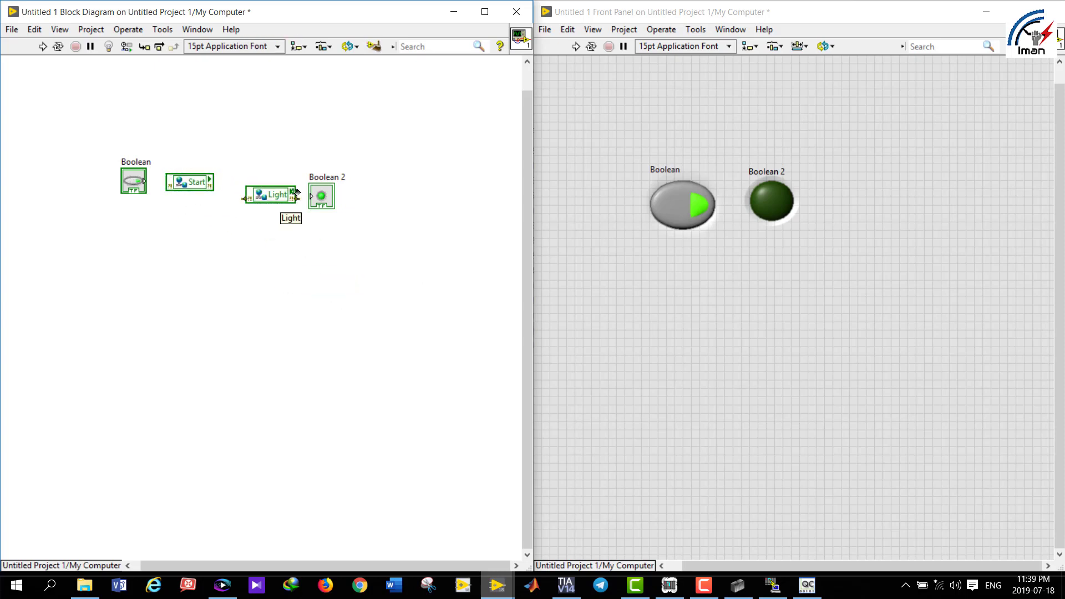
right_click(192, 183)
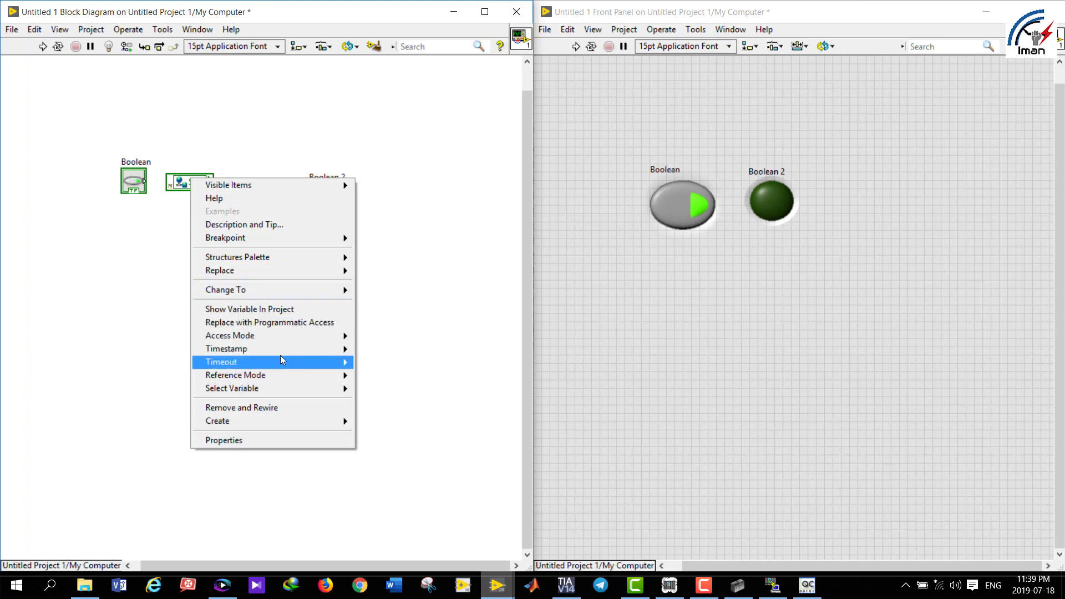
mouse_move(249, 335)
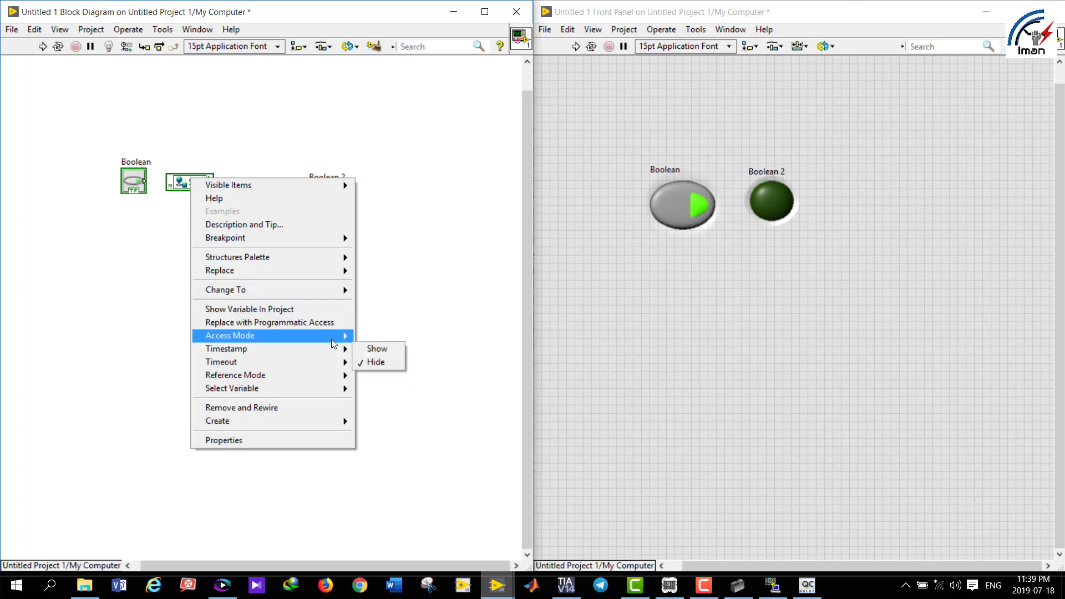
click(373, 350)
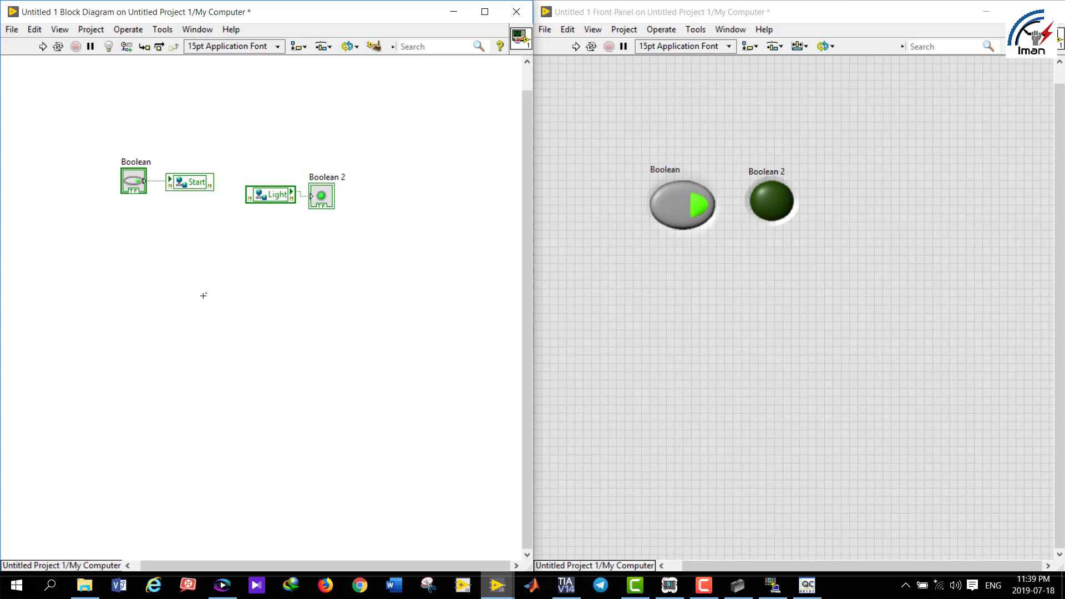
- Enclose the nodes in a While Loop with a constant stop condition
right_click(76, 147)
click(247, 186)
drag(83, 110, 371, 289)
right_click(366, 278)
click(386, 282)
- Add a Wait (ms) function with a 10 ms constant inside the loop
right_click(177, 83)
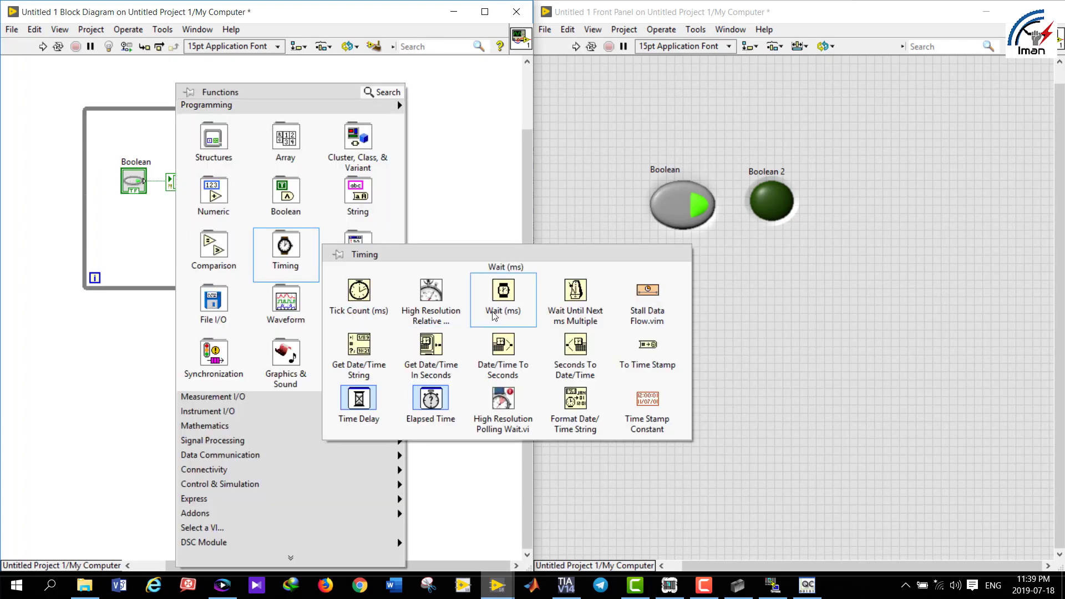
click(380, 314)
click(243, 249)
right_click(237, 246)
mouse_move(290, 352)
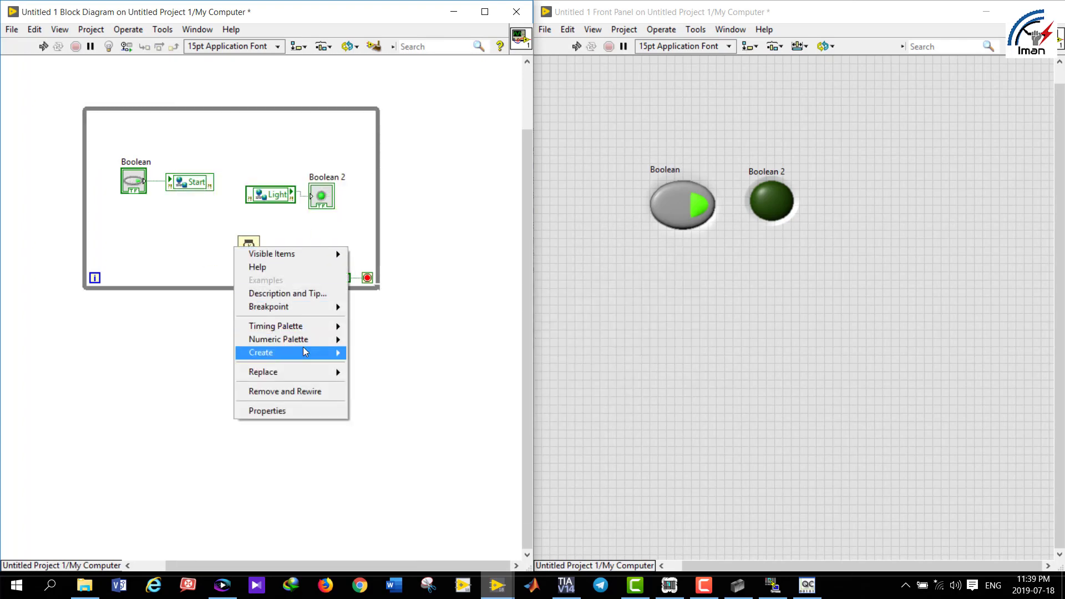
click(353, 353)
text(10)
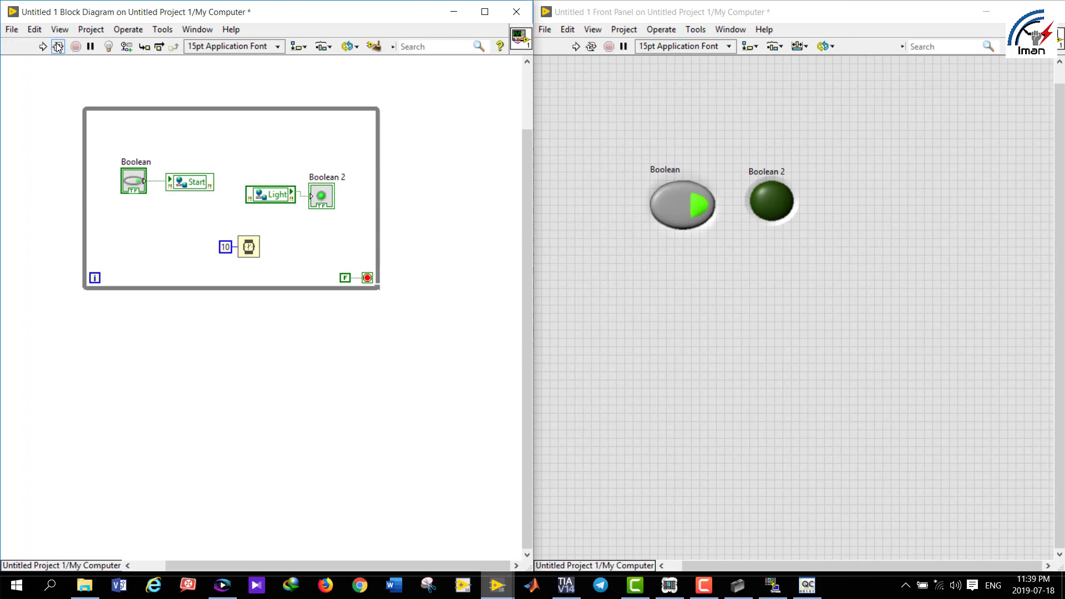
- Run the VI and bring up PLCSIM and TIA Portal
click(58, 45)
click(601, 329)
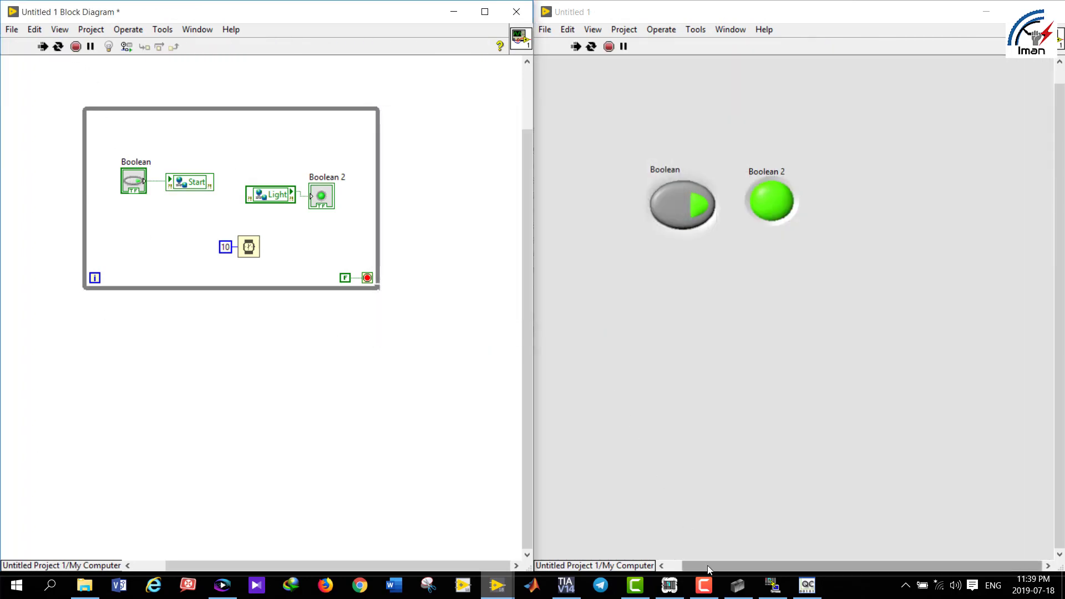
click(679, 525)
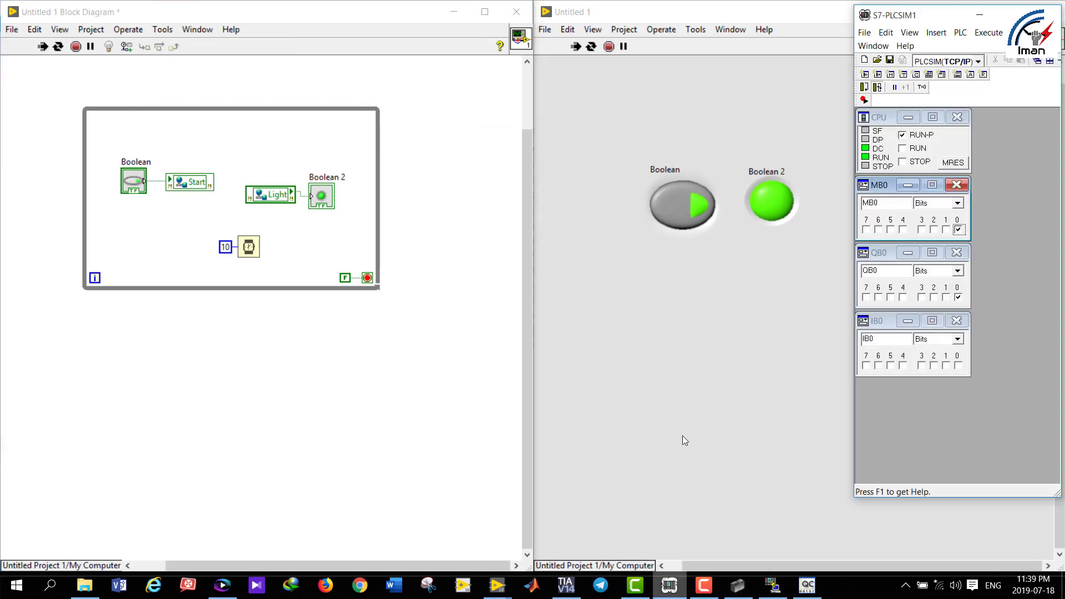
click(566, 585)
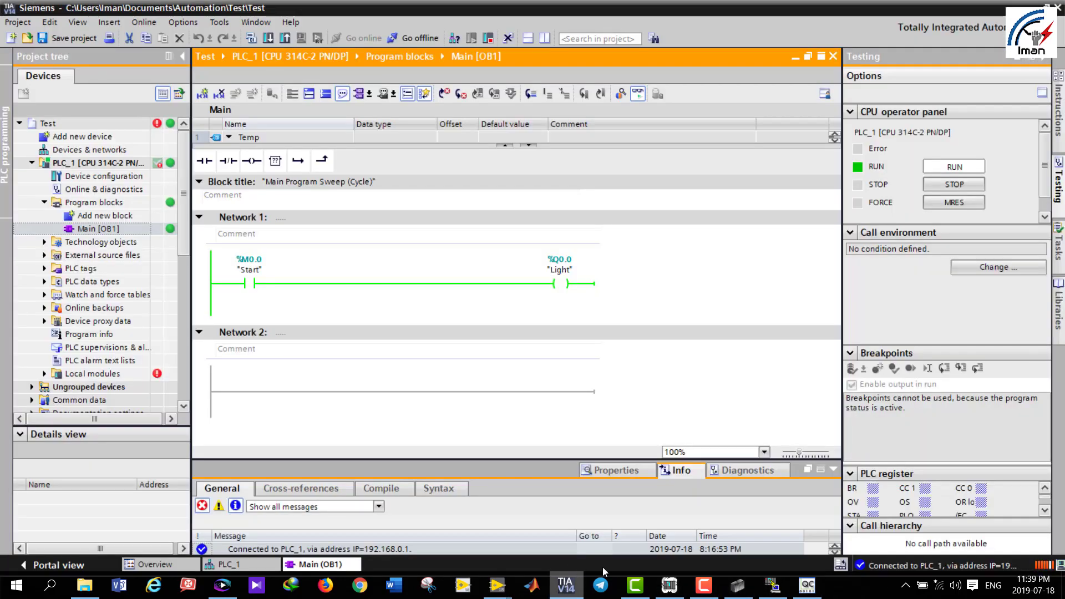
mouse_move(496, 586)
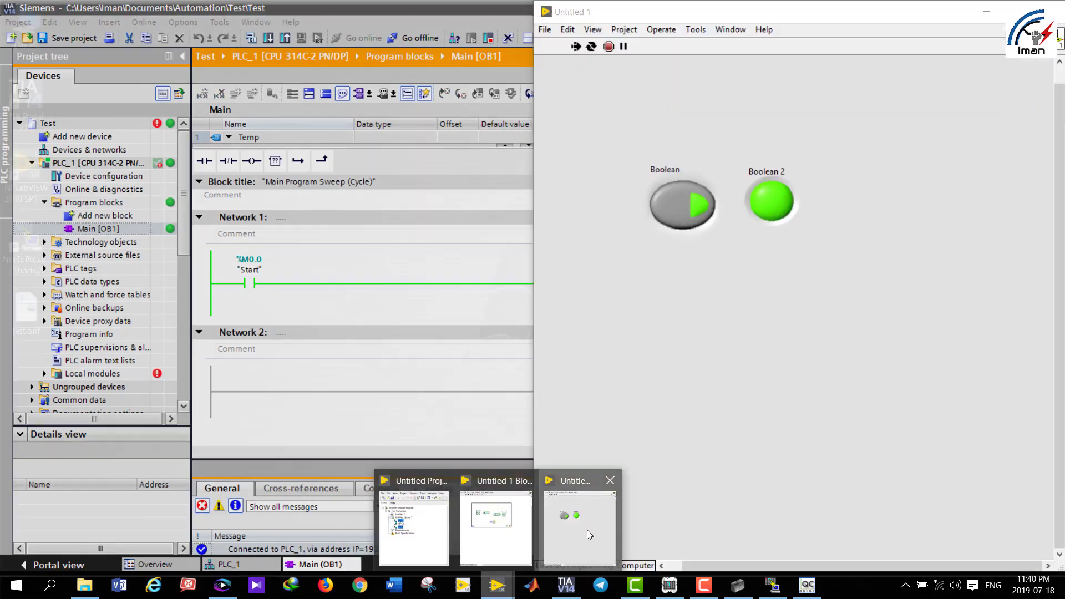
- Minimize the block diagram and shrink the front panel over TIA Portal beside PLCSIM
click(586, 530)
click(454, 15)
mouse_move(599, 12)
mouse_down()
mouse_move(361, 162)
mouse_move(83, 108)
mouse_up()
drag(206, 382, 206, 281)
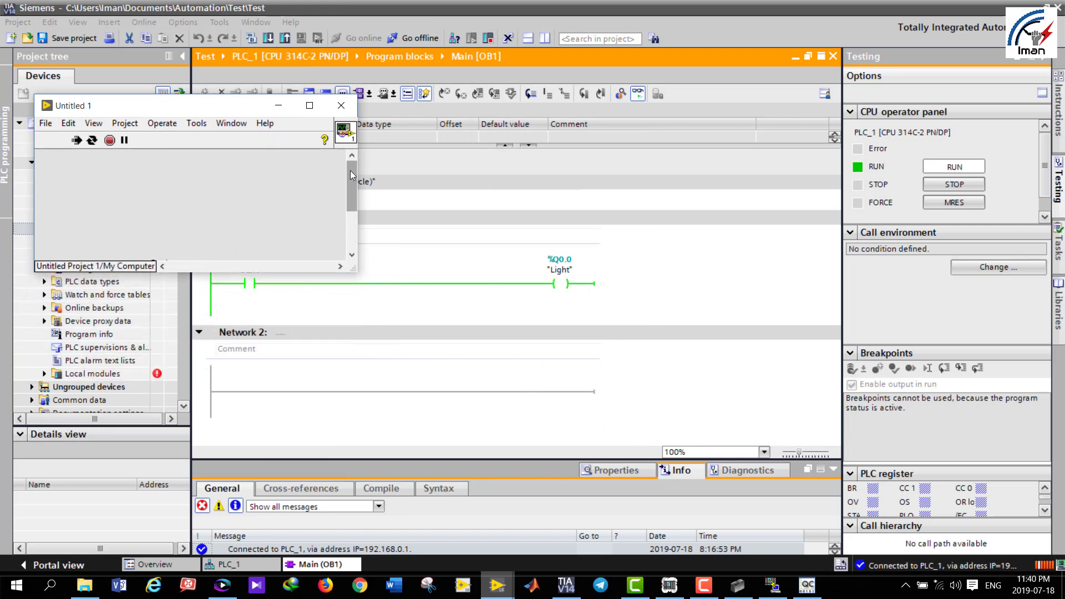
drag(212, 105, 247, 38)
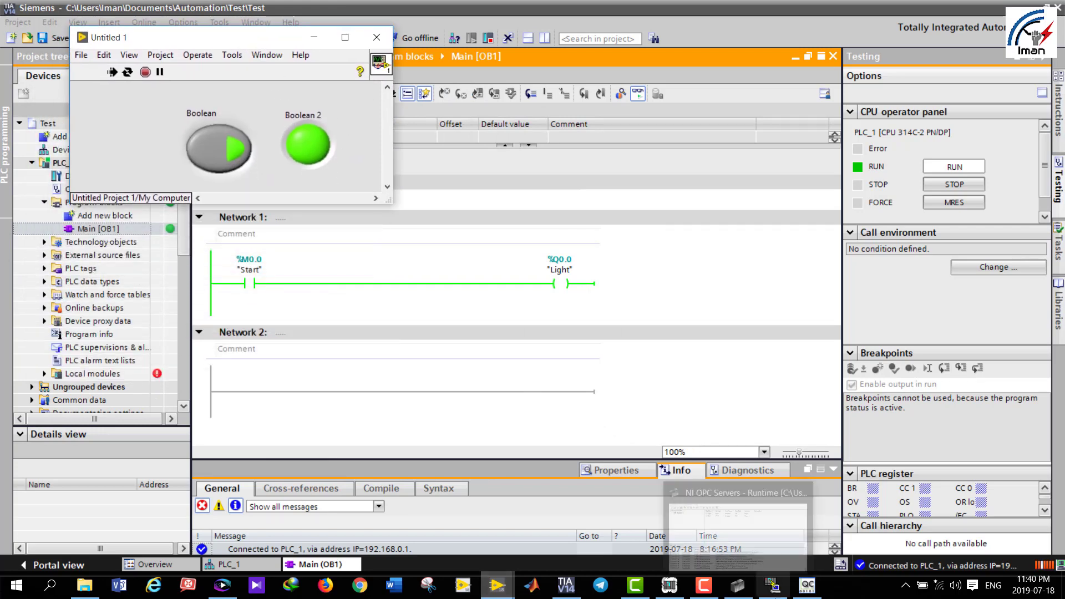
click(669, 586)
- Toggle the push button off and on twice to switch Start and Light
click(235, 143)
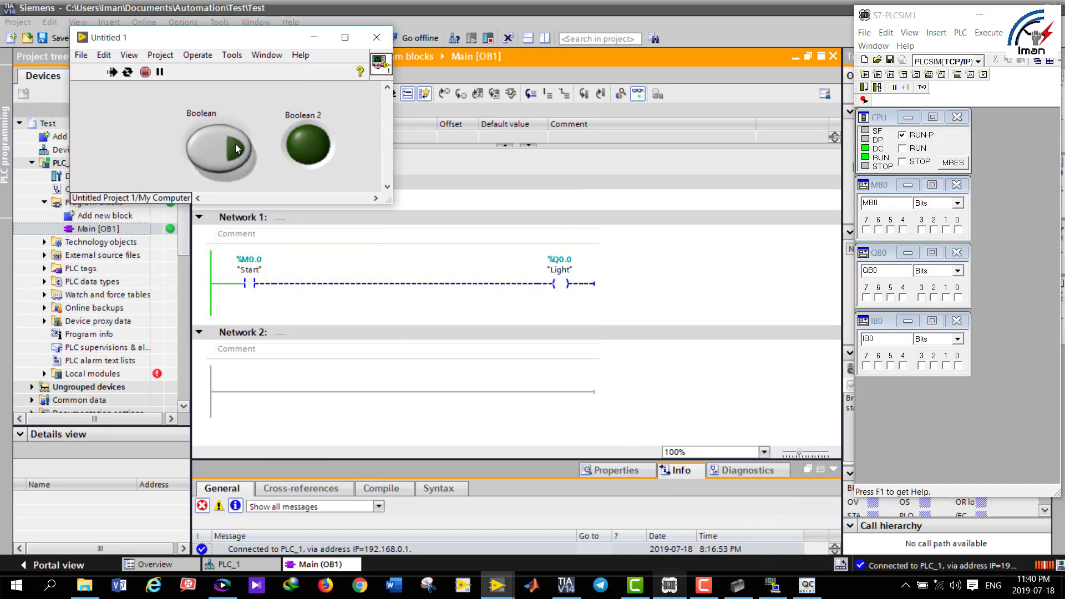
click(236, 144)
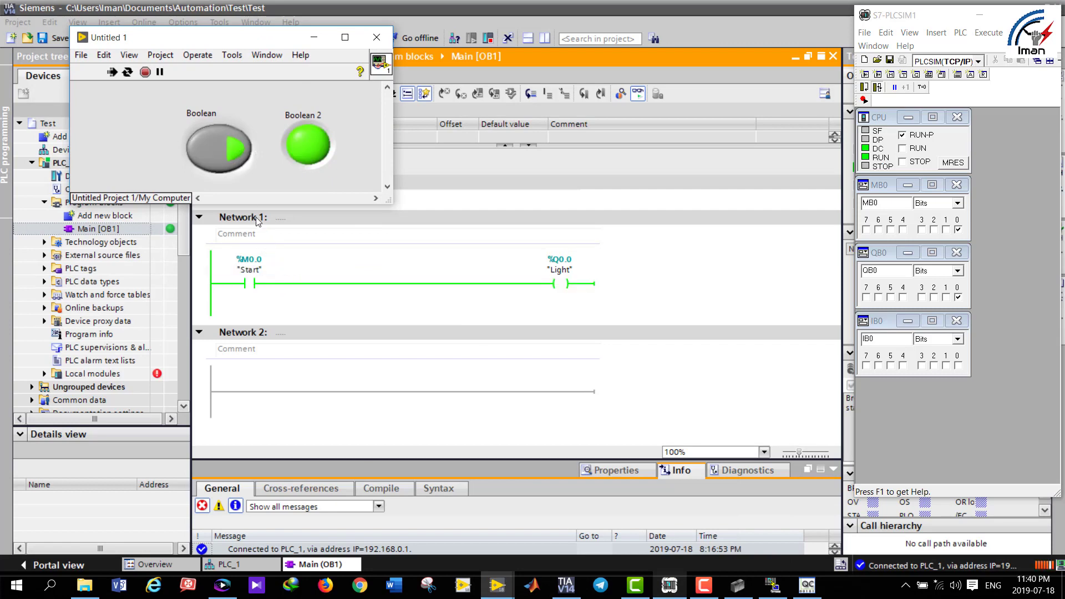
click(236, 149)
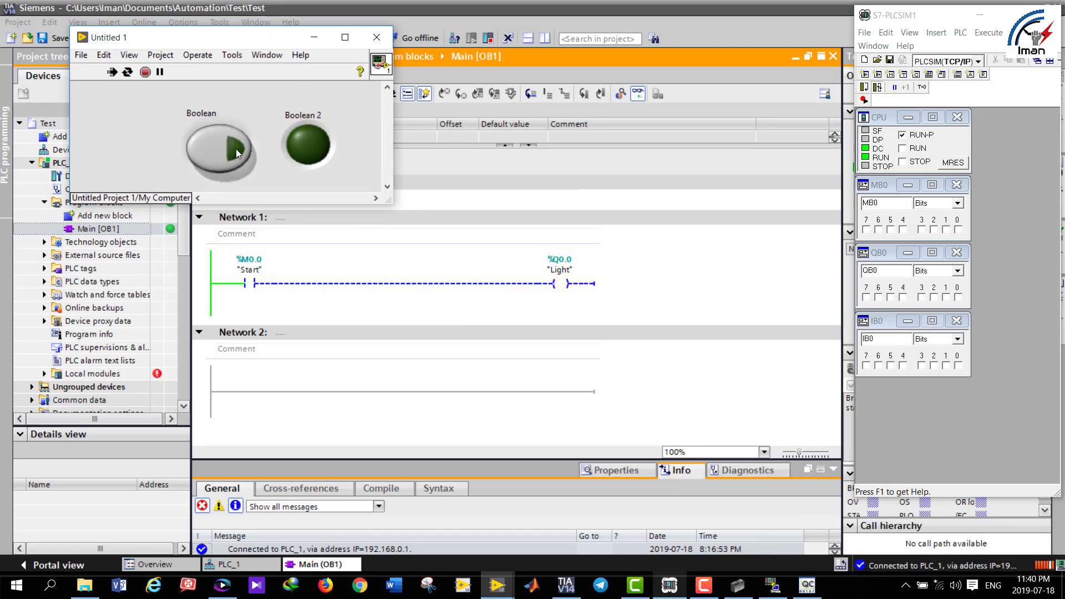
click(235, 149)
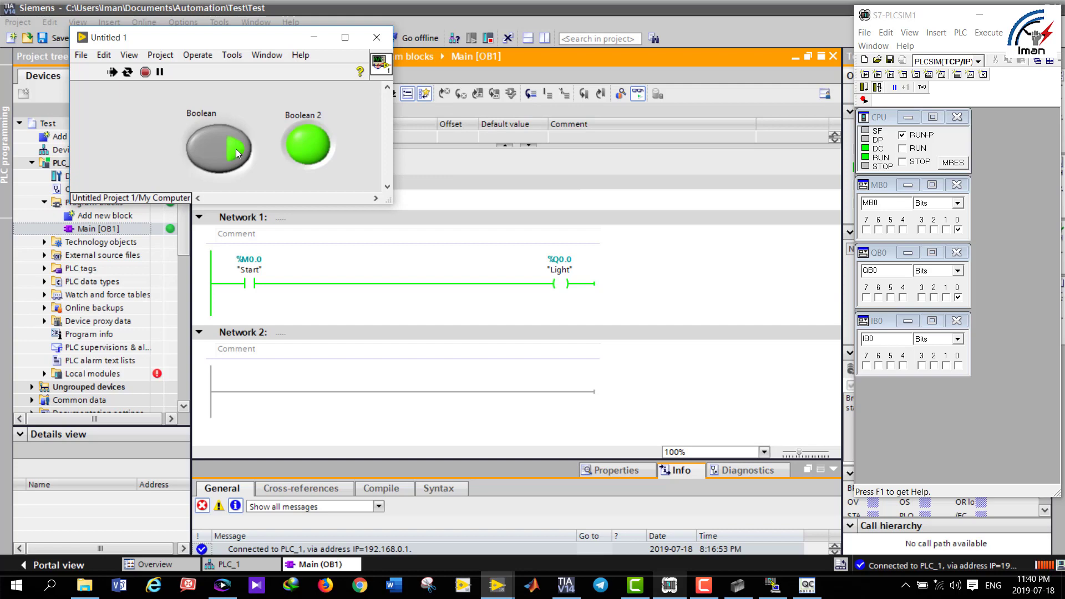